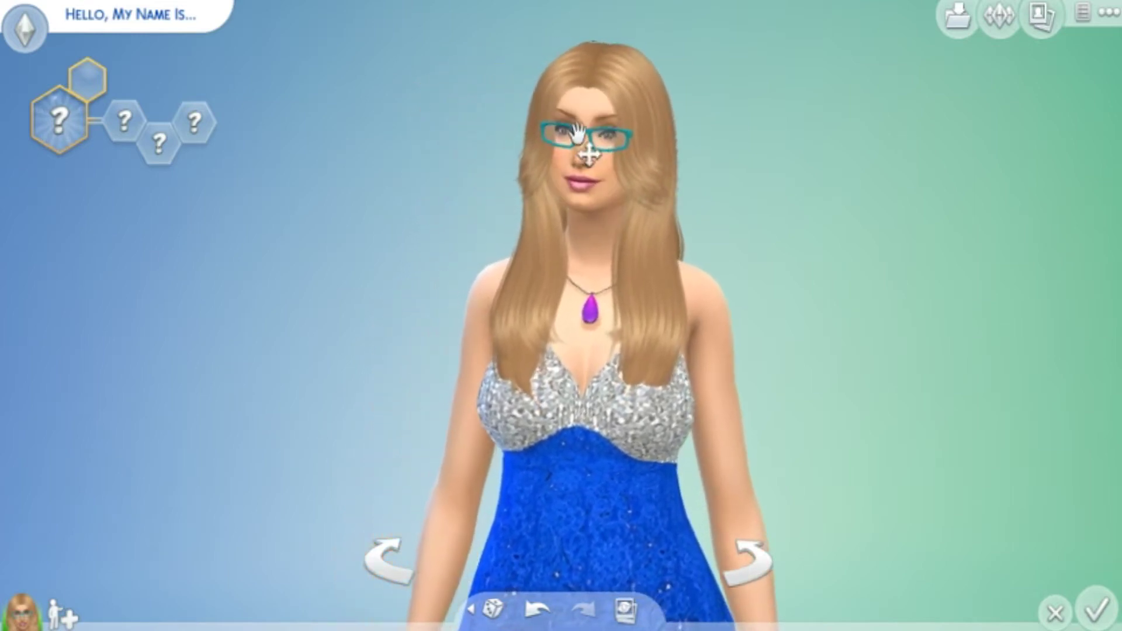
Step: Remove the Sim's long blonde hair, glasses and earrings, then return to full-body view
click(584, 146)
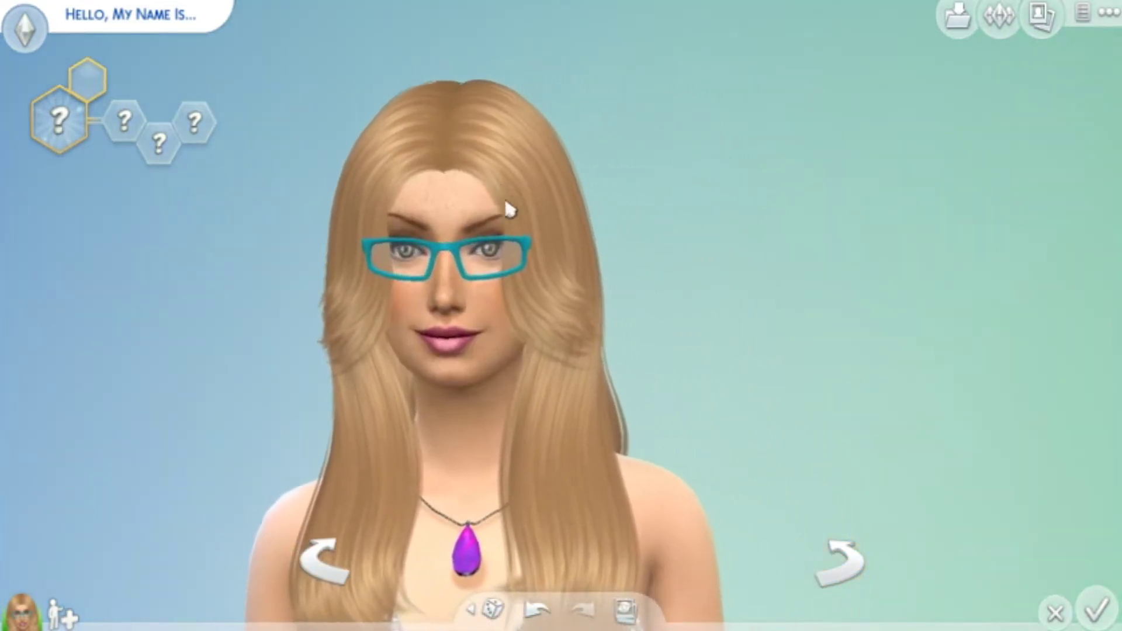
click(468, 218)
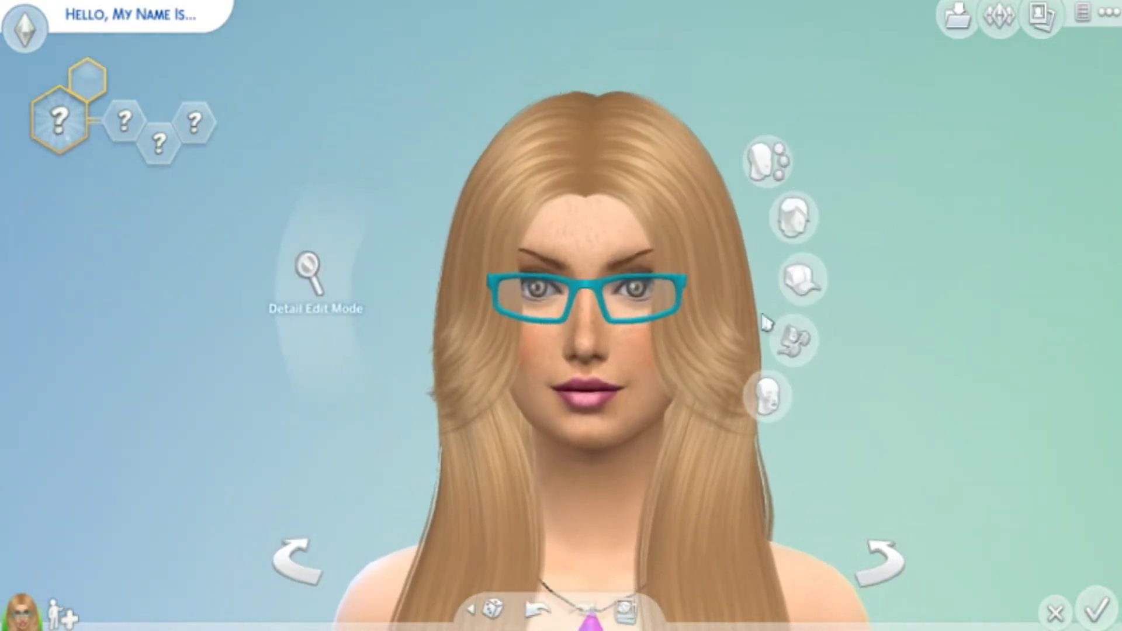
click(810, 205)
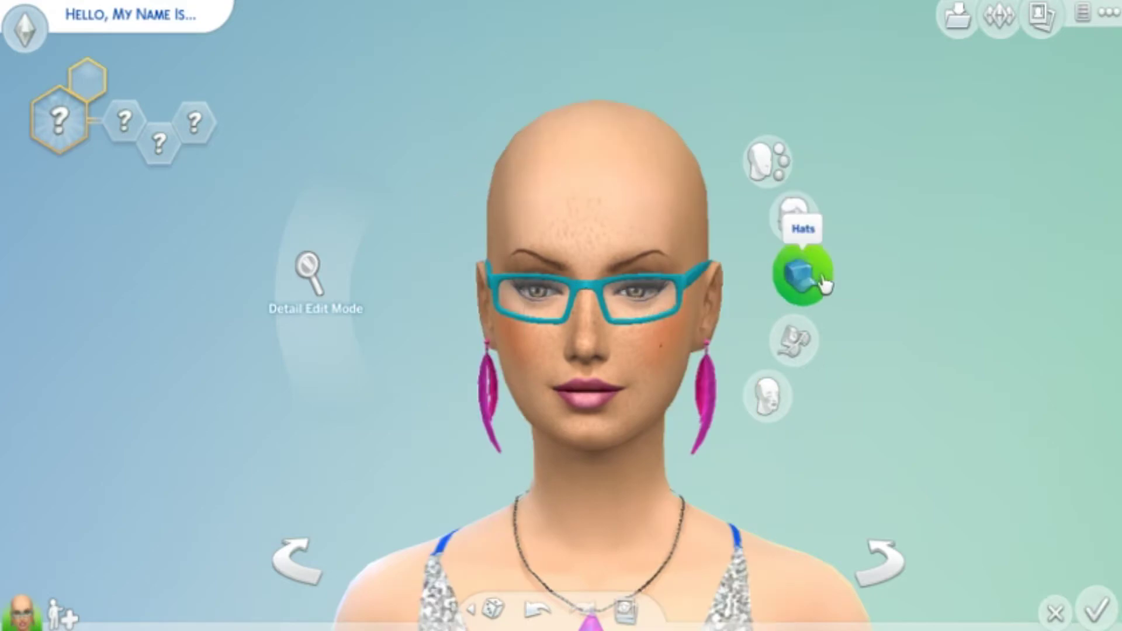
click(815, 334)
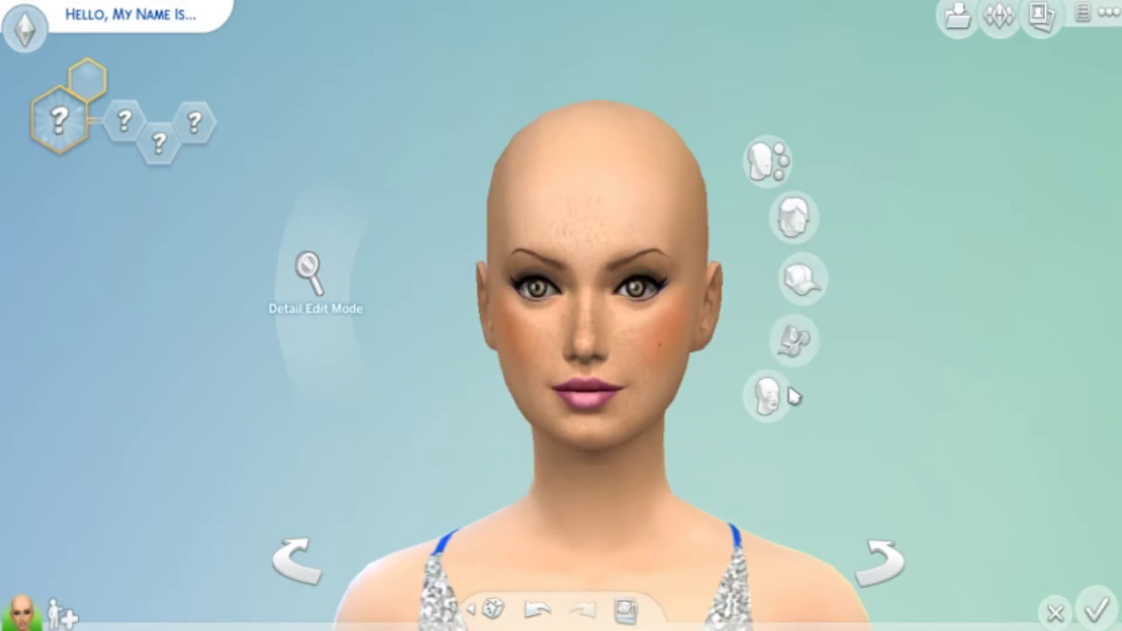
click(658, 370)
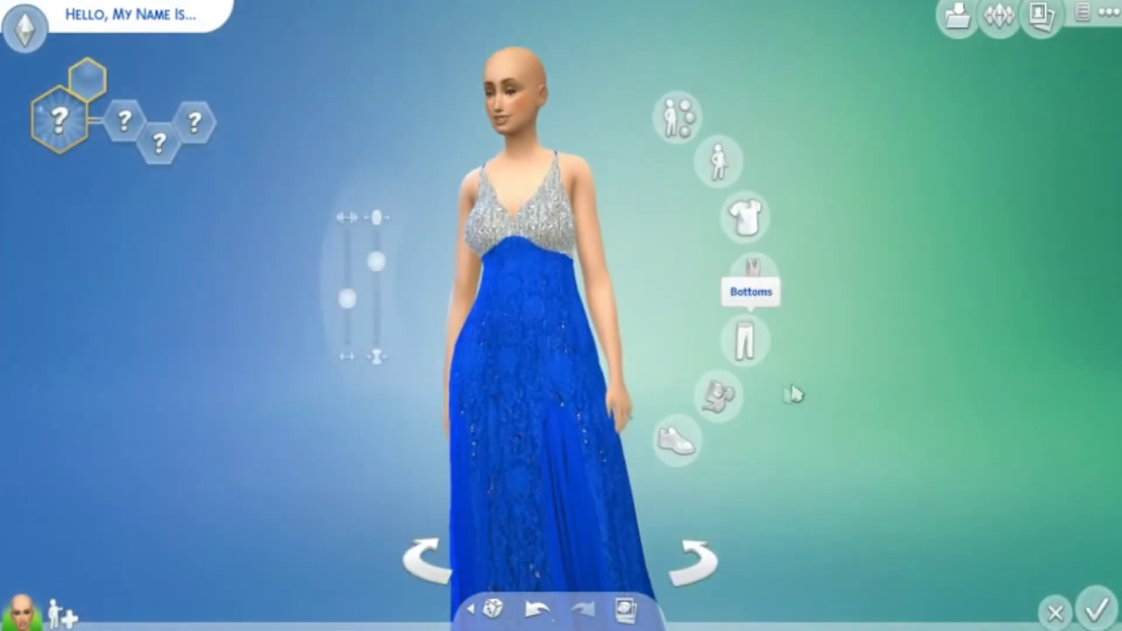
Step: Remove the sparkly blue gown, then the orange skirt from the Formal outfit
click(586, 412)
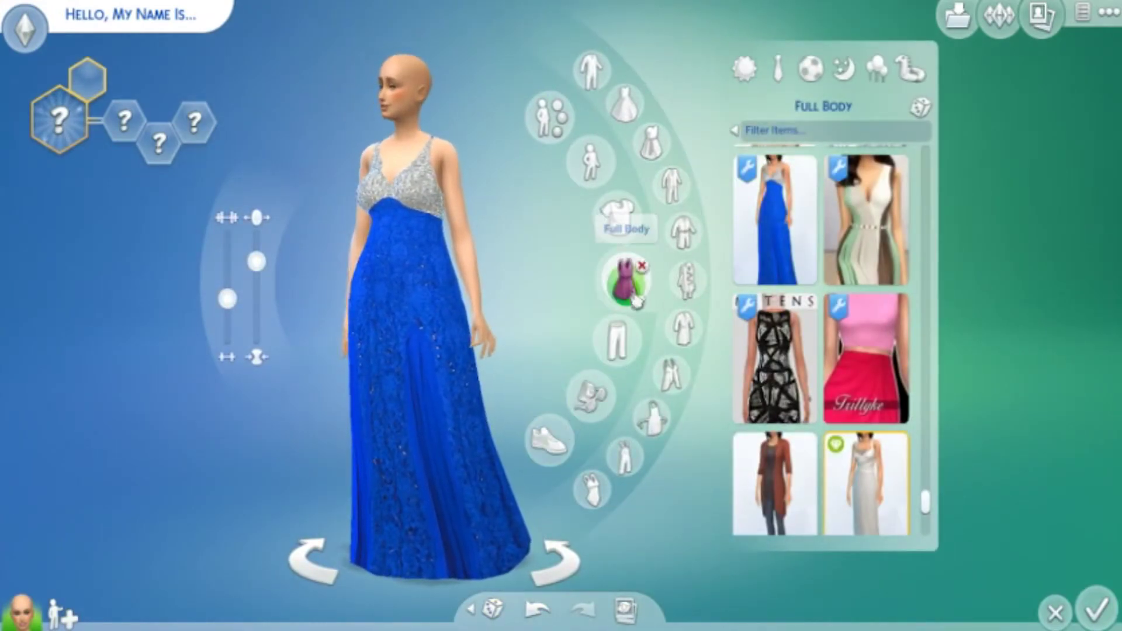
click(642, 266)
click(777, 69)
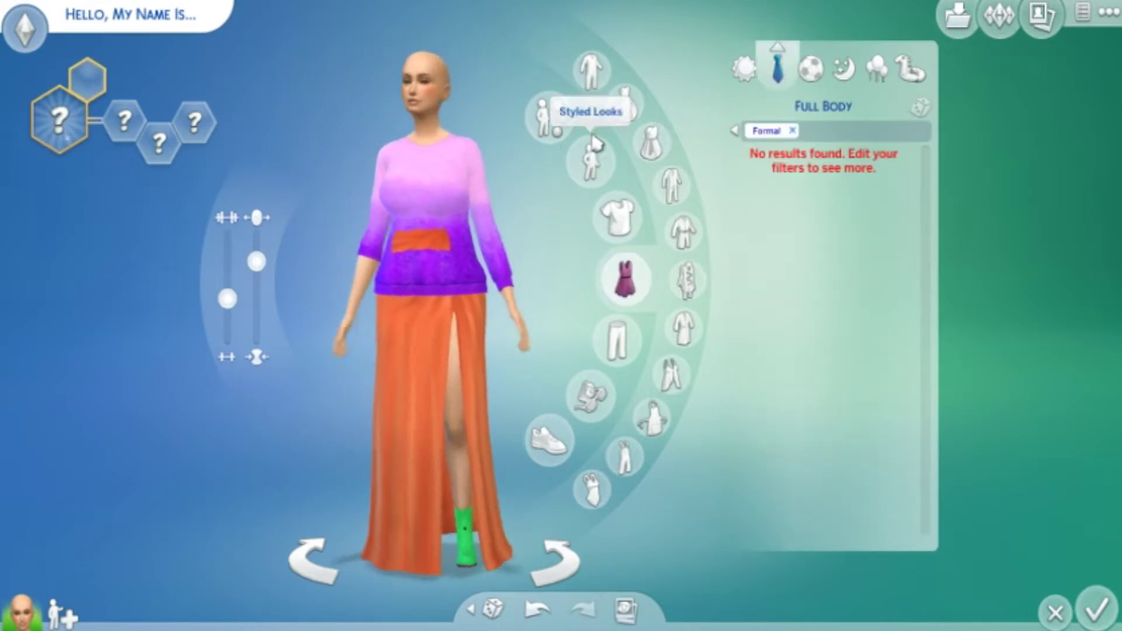
click(632, 327)
Step: Remove the formal green boots, then strip the Sleep outfit's blue top, shoes and green skirt
click(564, 430)
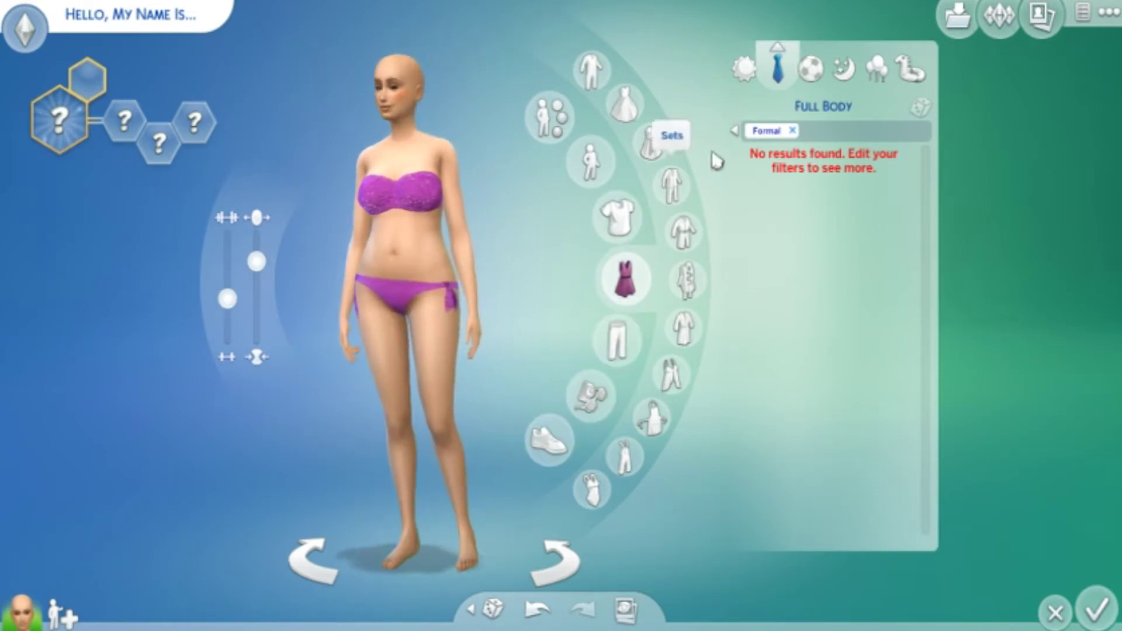
click(816, 79)
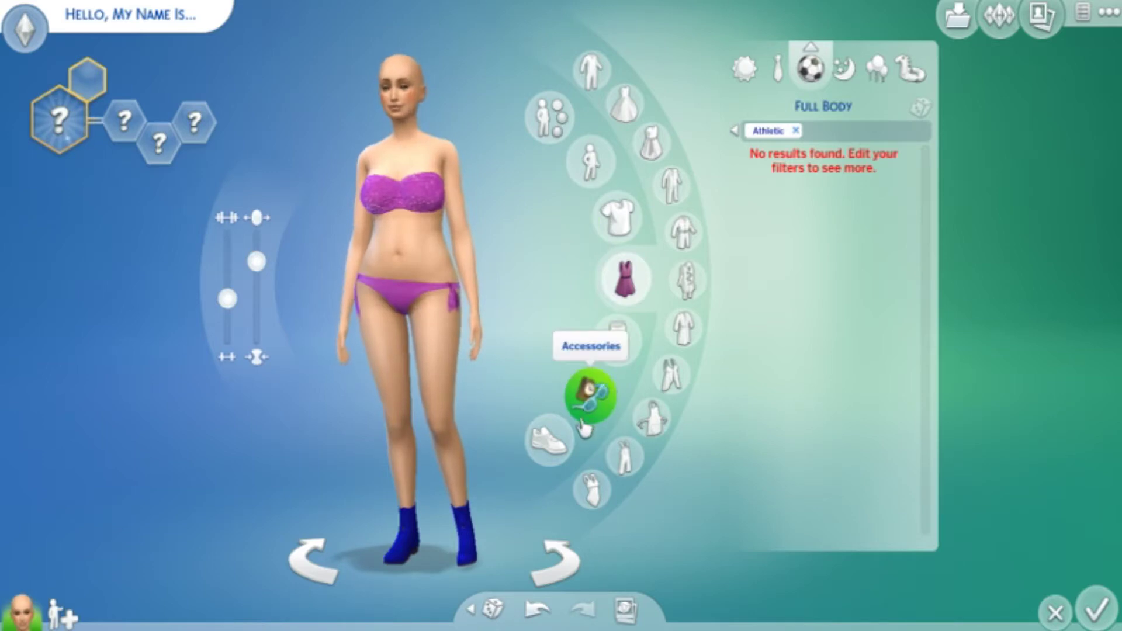
click(846, 73)
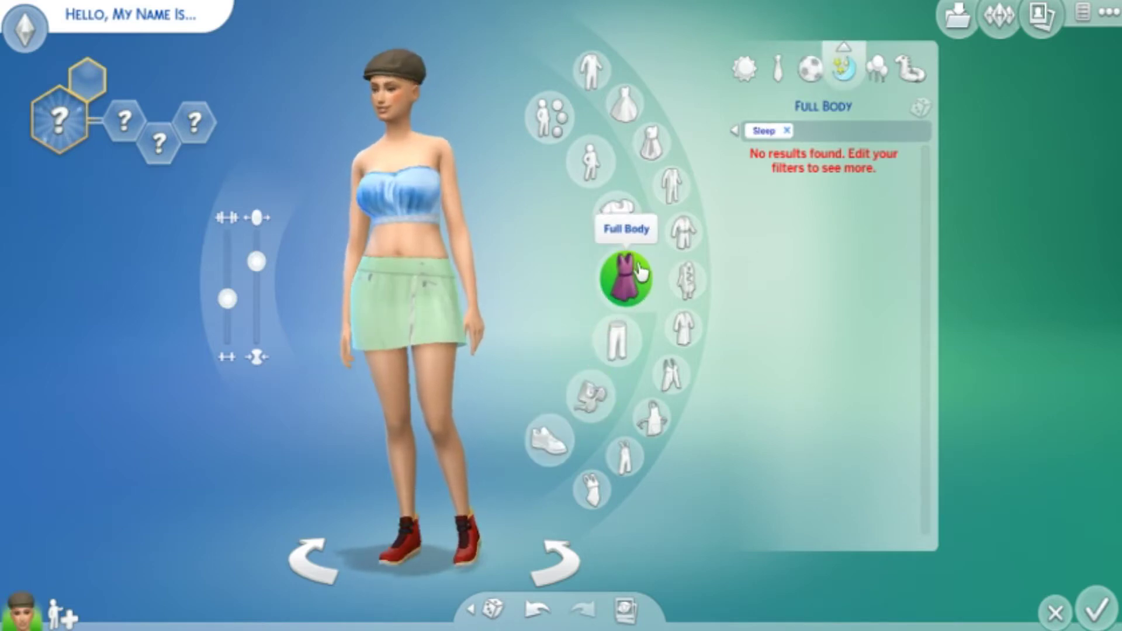
click(642, 205)
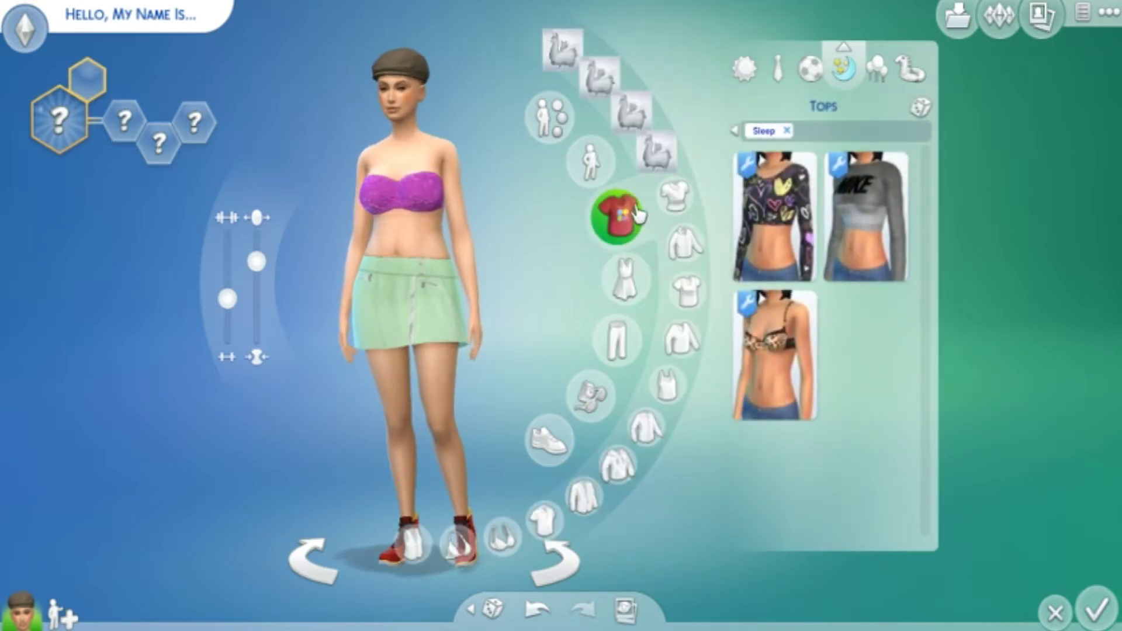
click(561, 435)
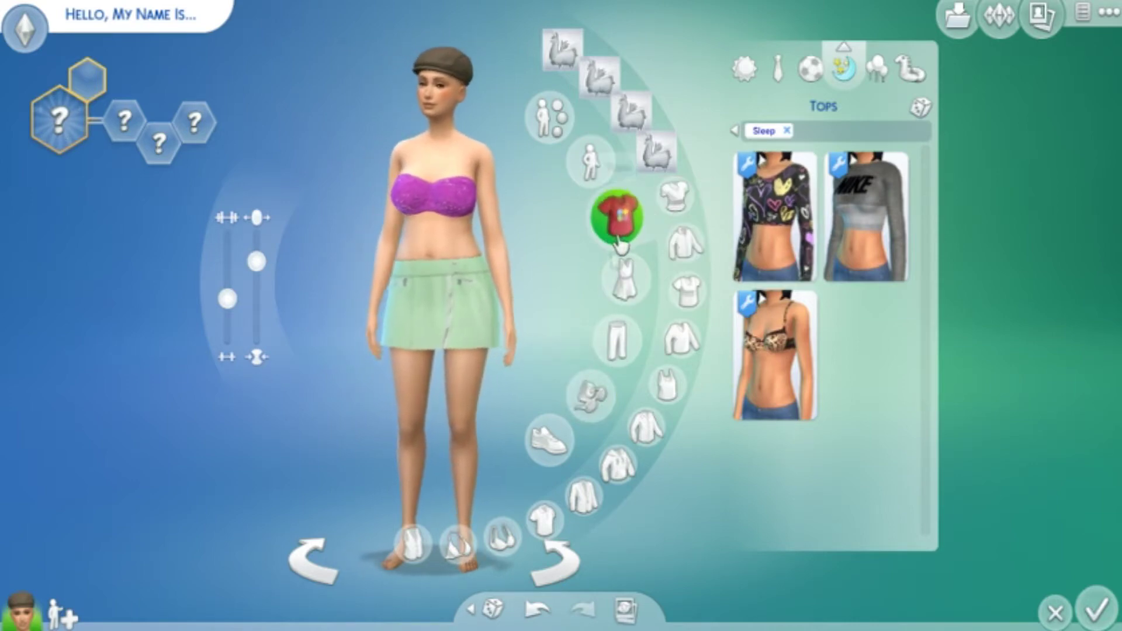
click(632, 331)
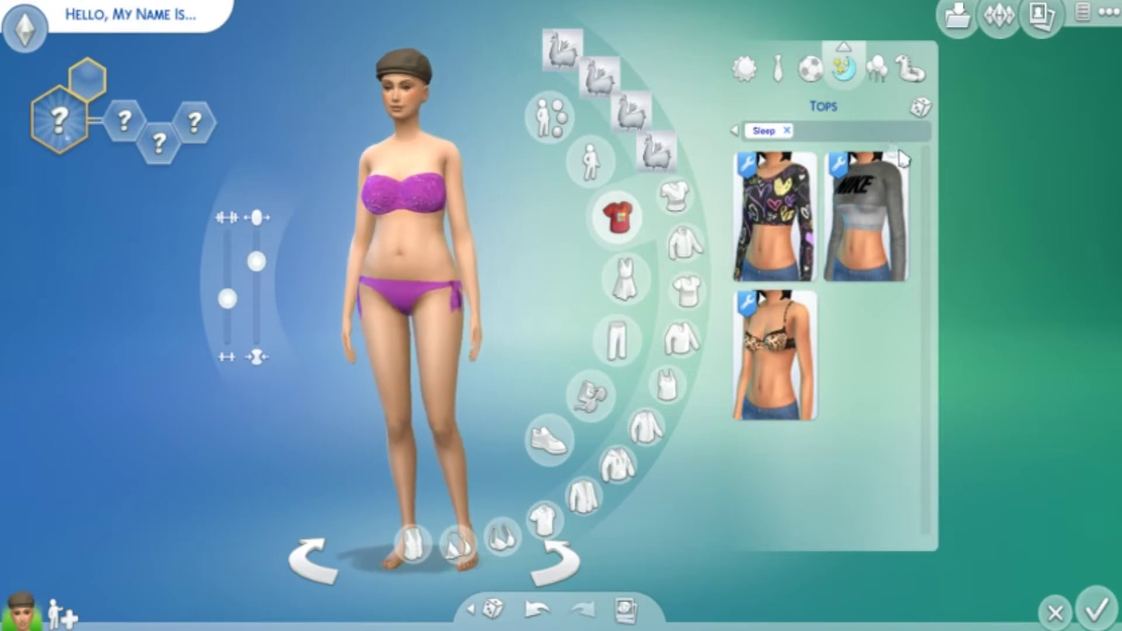
Step: Strip the Party outfit's top, jeans and boots, and the Swimwear's red halter and ripped jeans
click(873, 69)
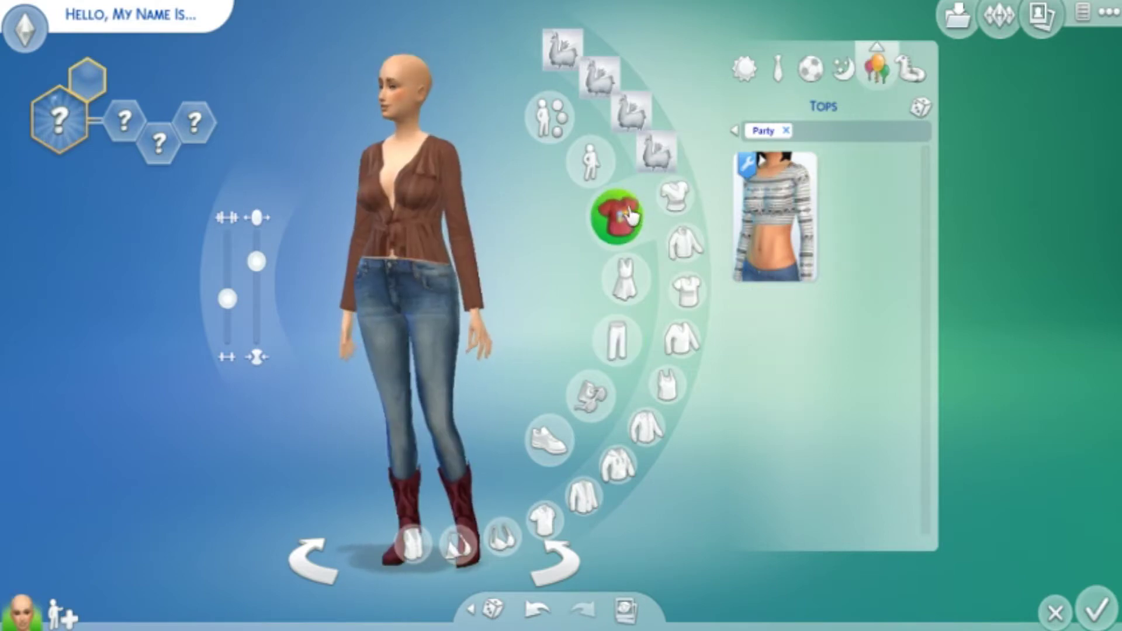
click(644, 295)
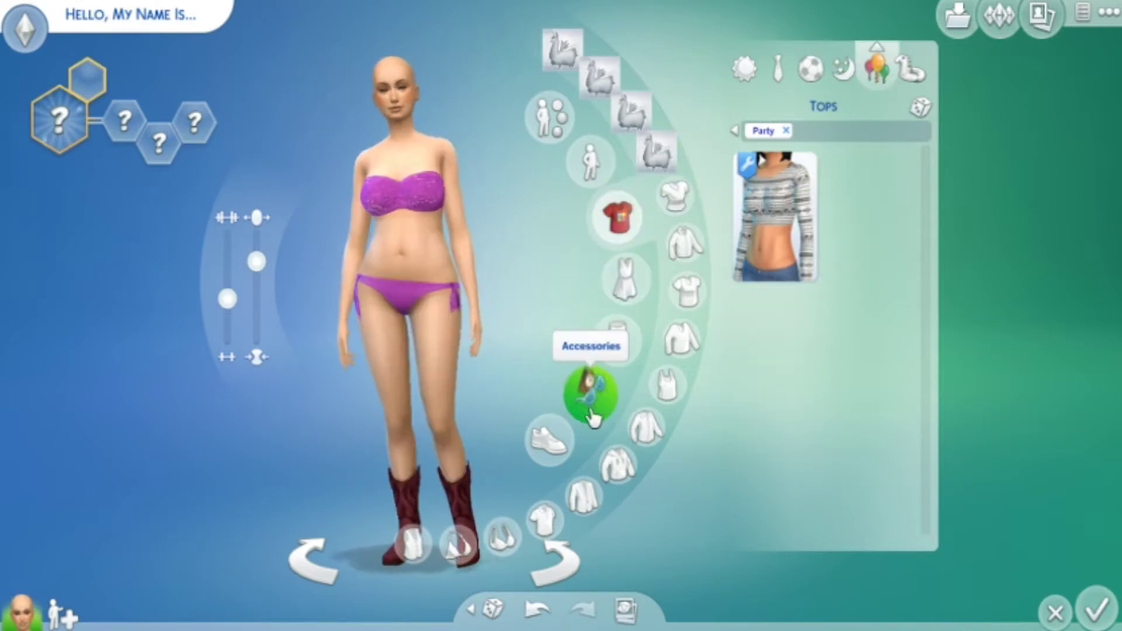
click(569, 437)
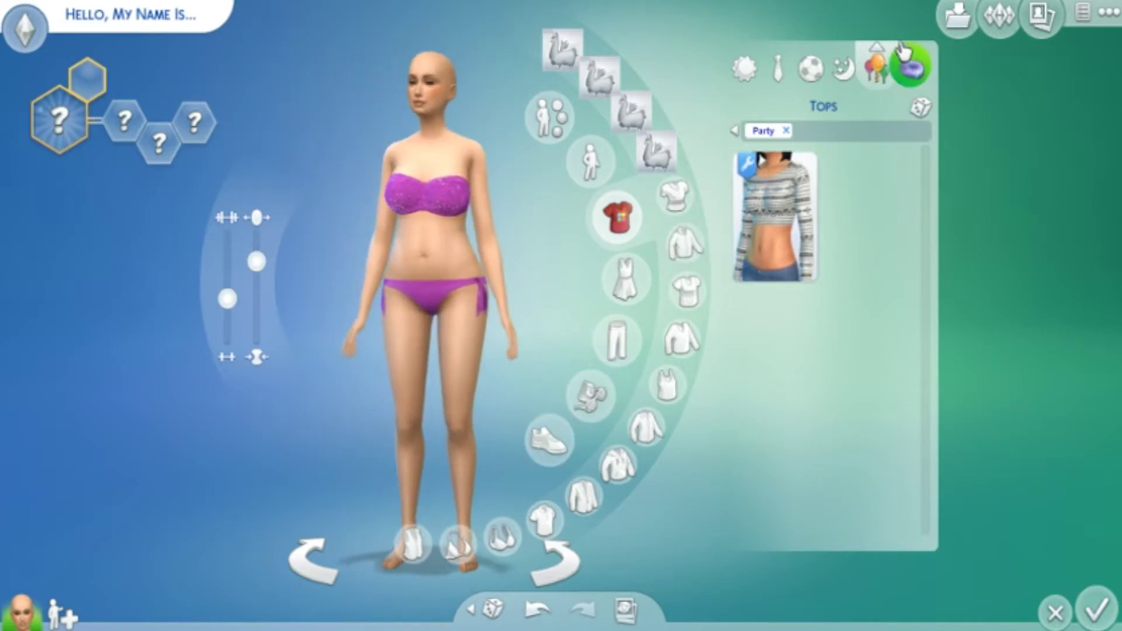
click(910, 67)
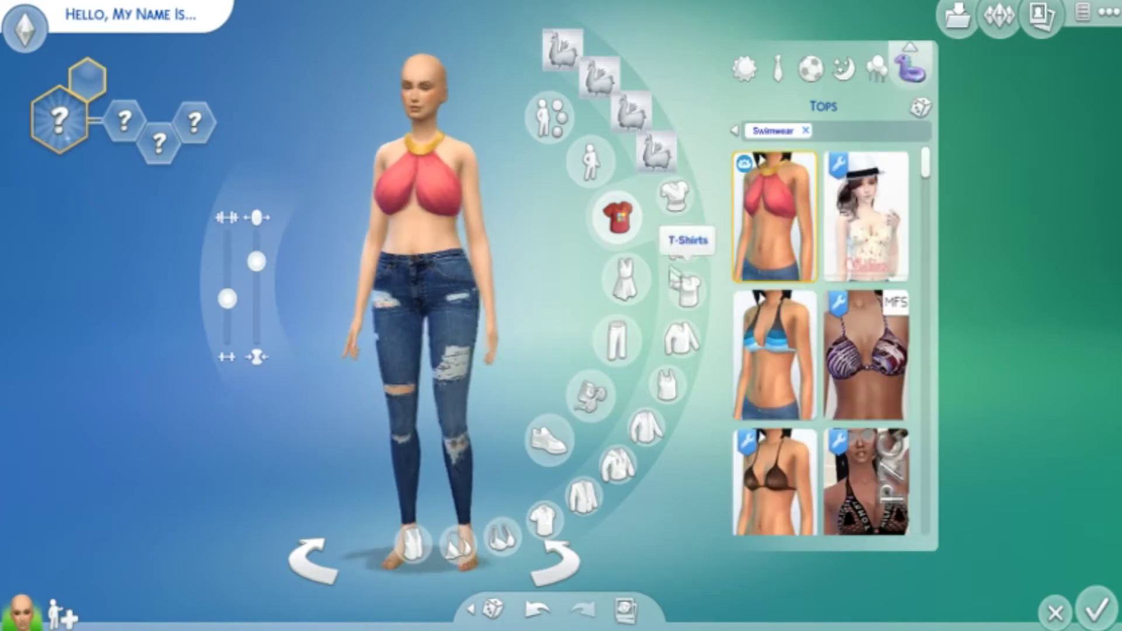
click(636, 210)
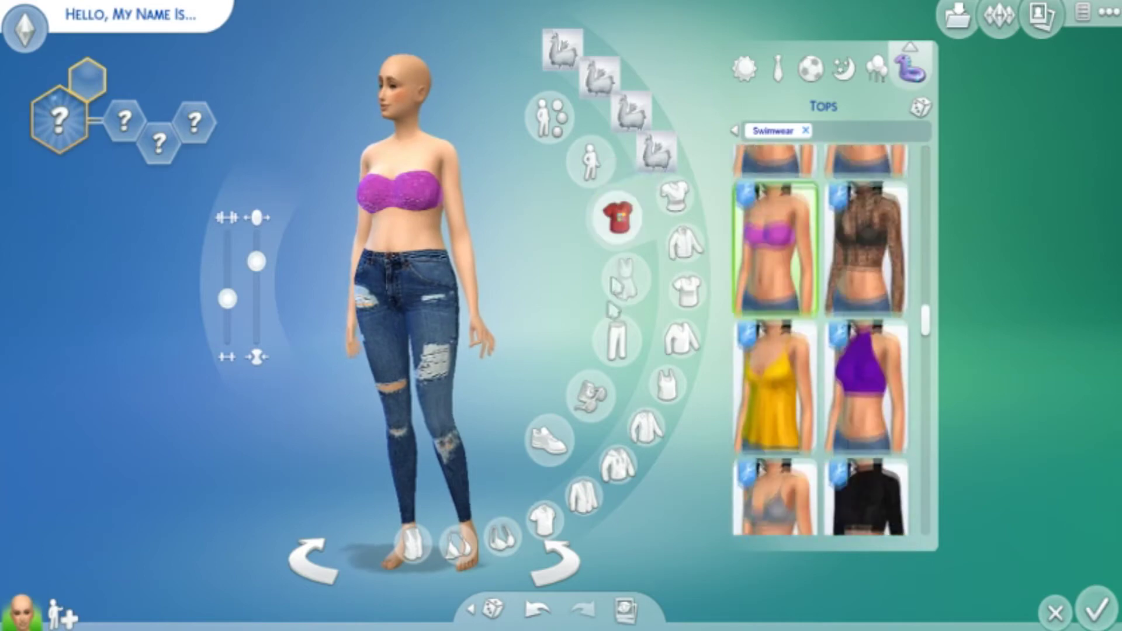
click(636, 332)
scroll(465, 120, up, 5)
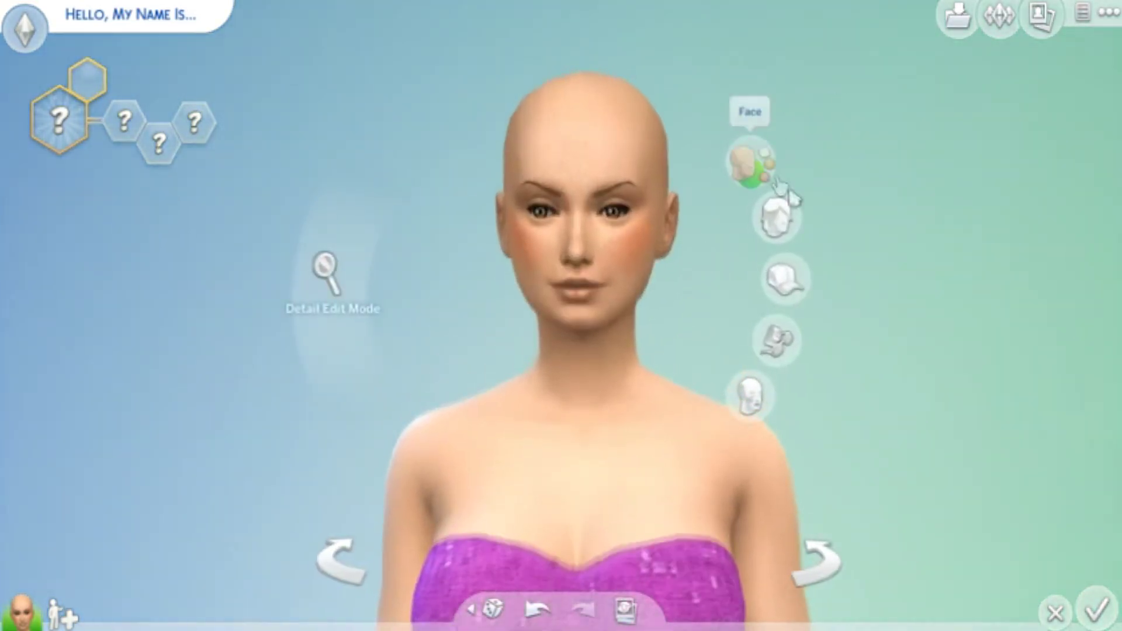
click(752, 164)
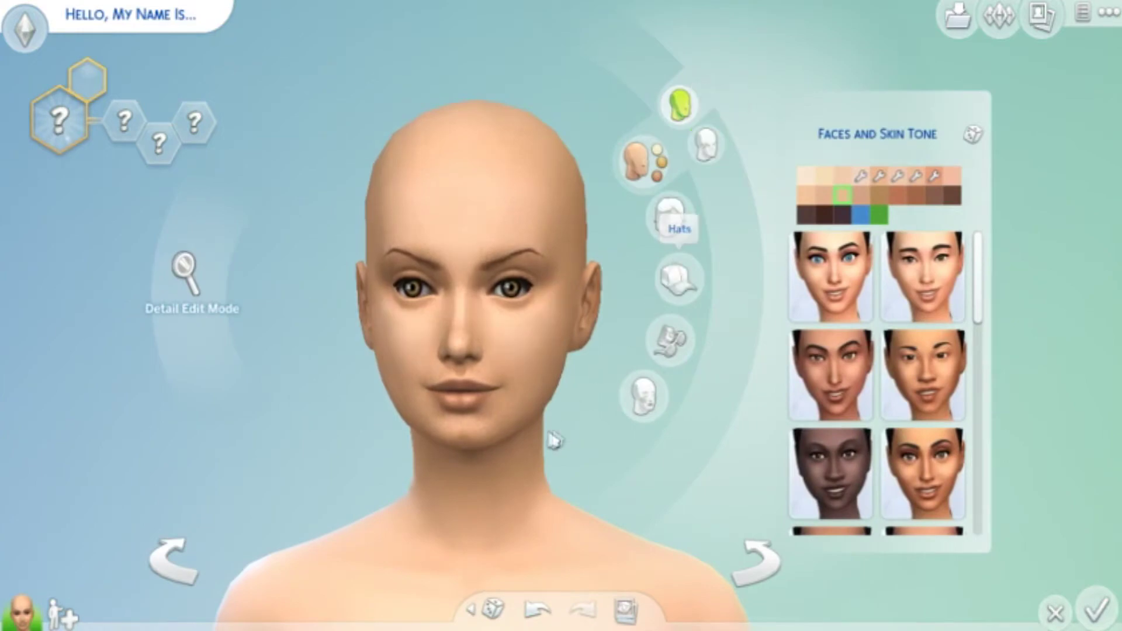
scroll(544, 421, down, 5)
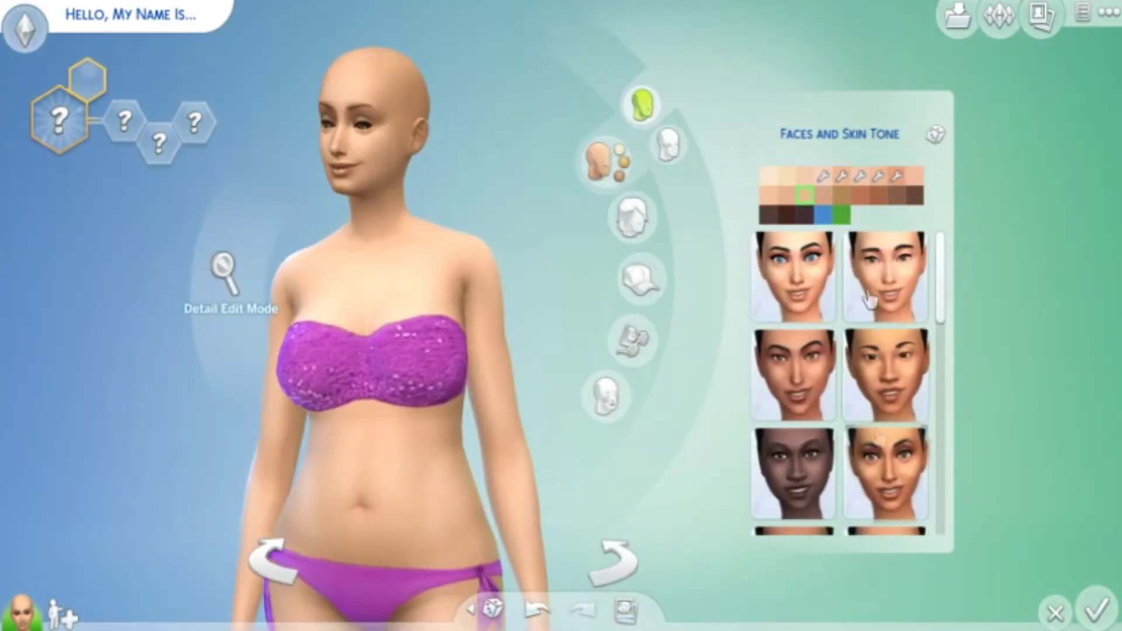
scroll(868, 299, down, 3)
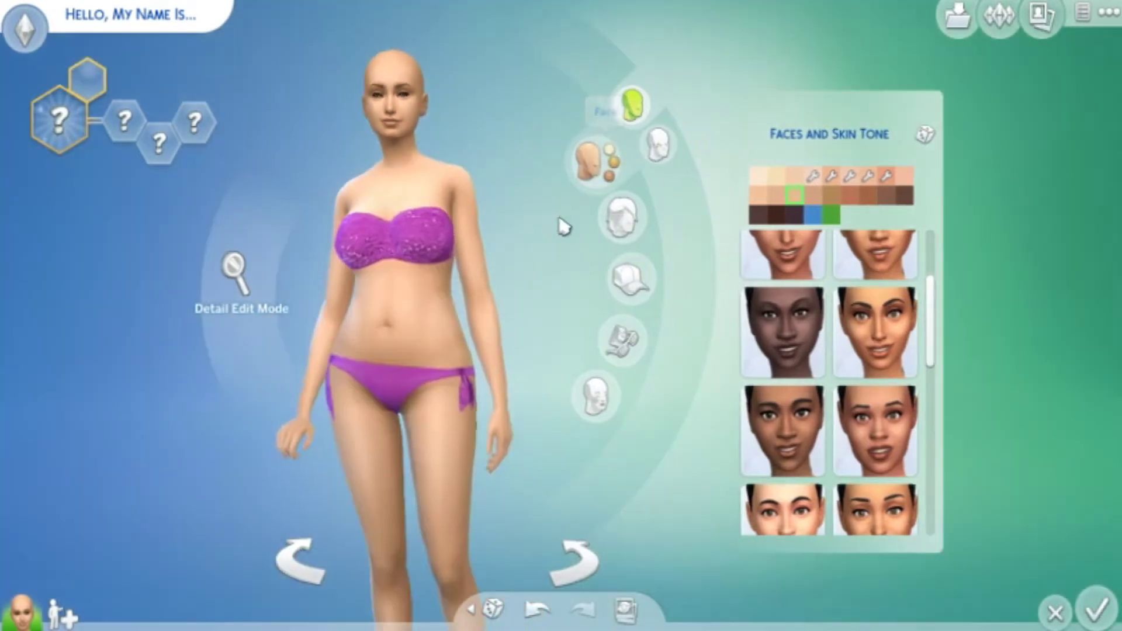
scroll(459, 295, up, 2)
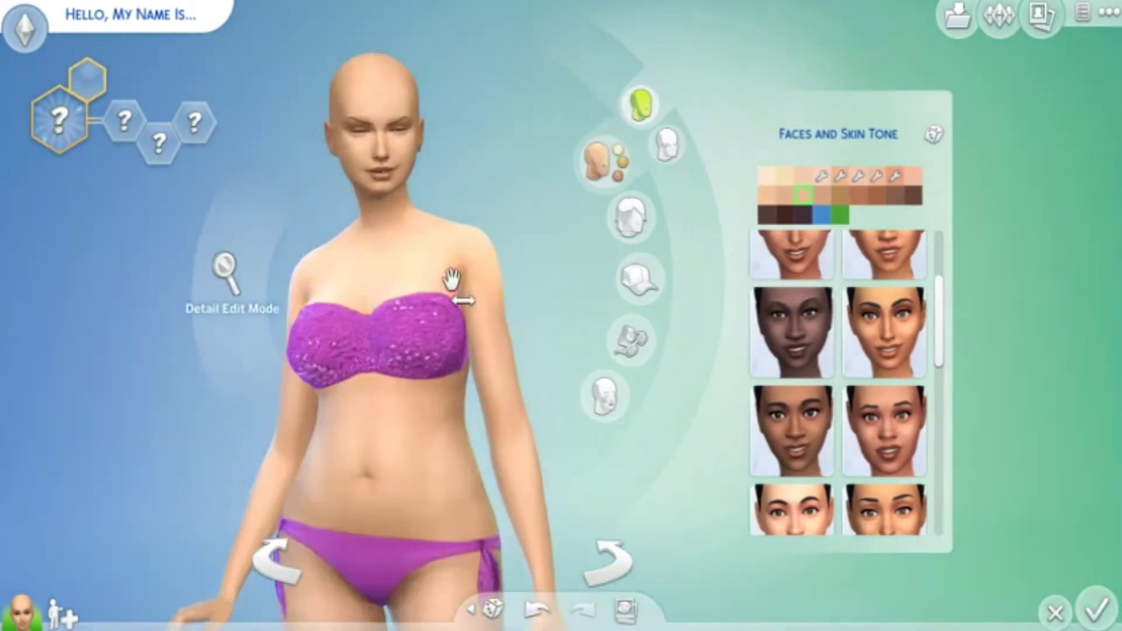
click(444, 286)
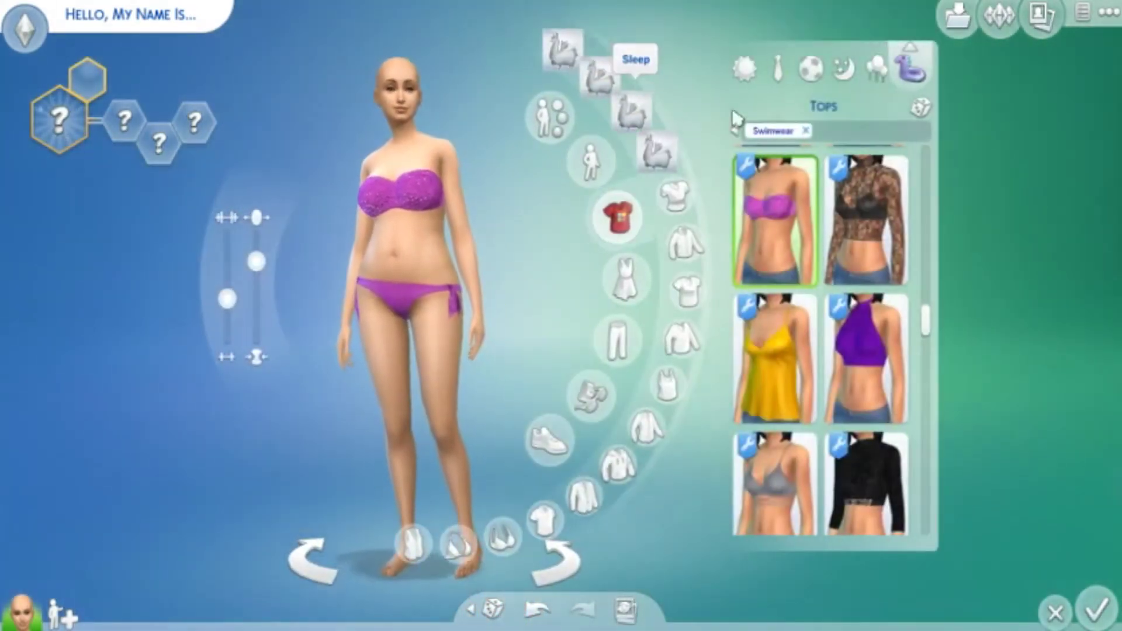
Step: Switch to the Everyday outfit and bring up the Bodies and Skin Tone options
click(745, 81)
scroll(442, 220, up, 2)
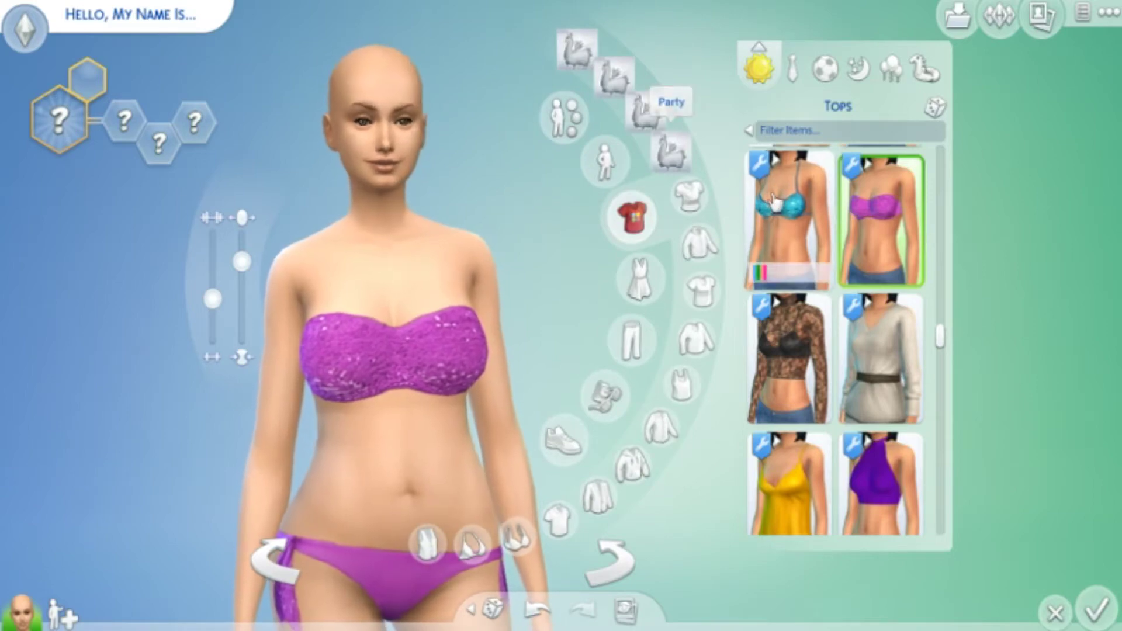
click(557, 130)
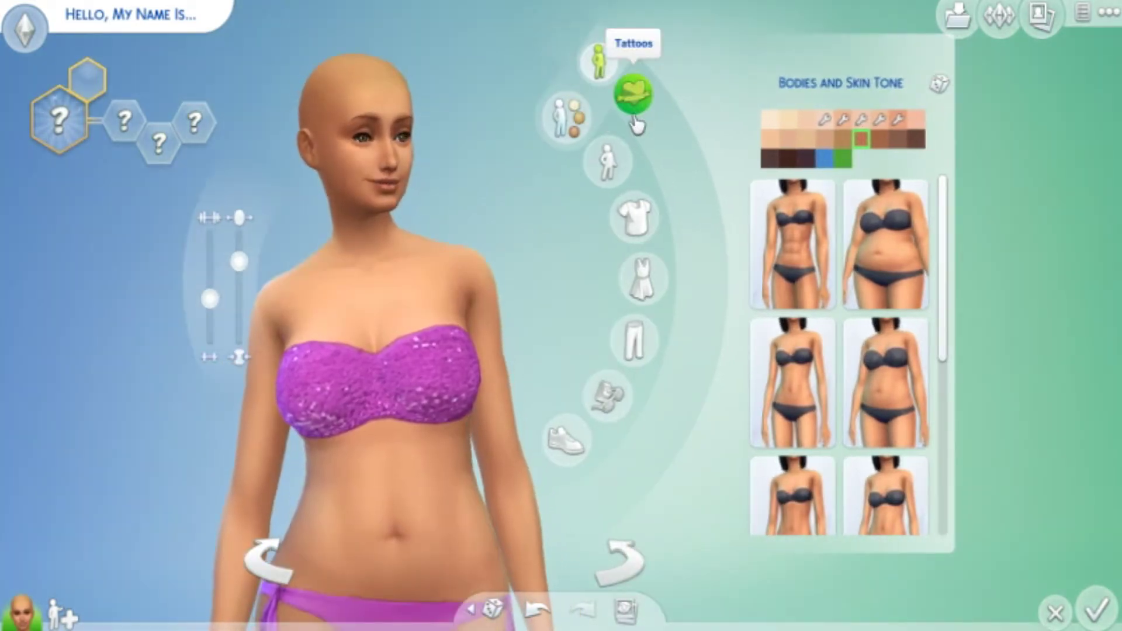
Step: Browse the tattoo list without adding any tattoo
click(634, 96)
scroll(880, 252, down, 5)
scroll(870, 245, down, 10)
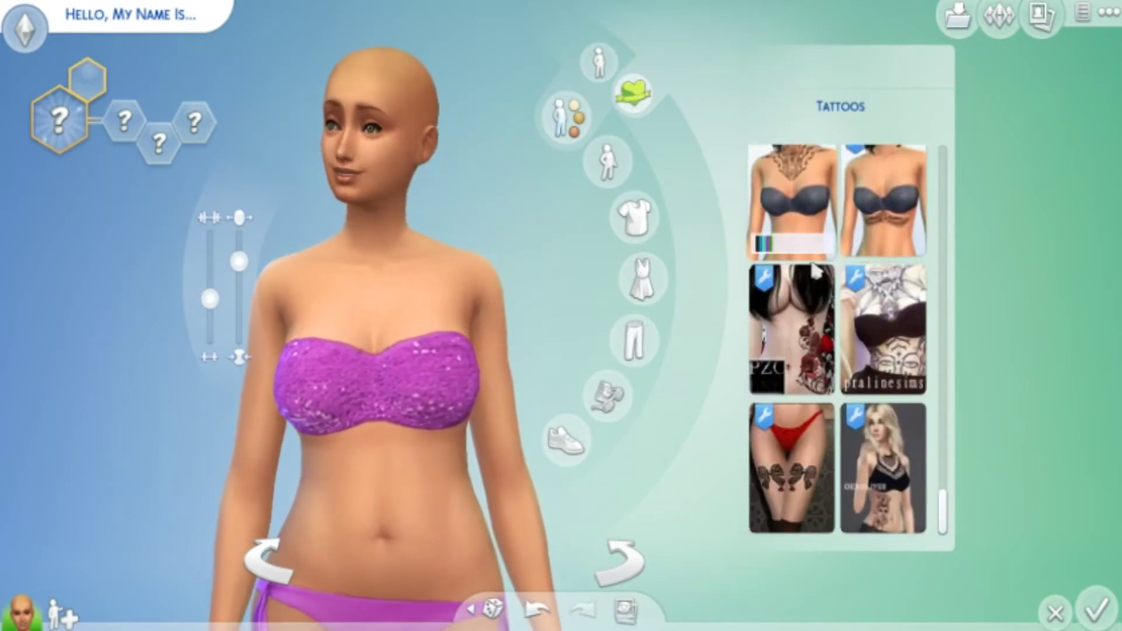
scroll(831, 332, up, 8)
scroll(830, 332, up, 10)
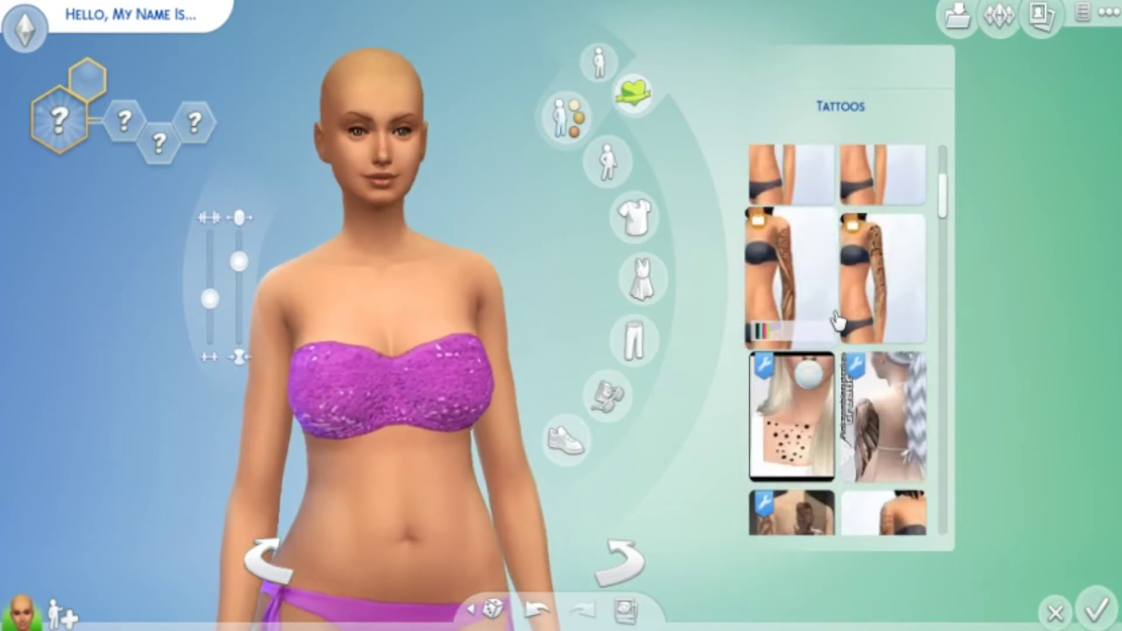
Step: Bring up the everyday Tops catalog of hoodies and sports bras
click(634, 215)
scroll(857, 242, up, 8)
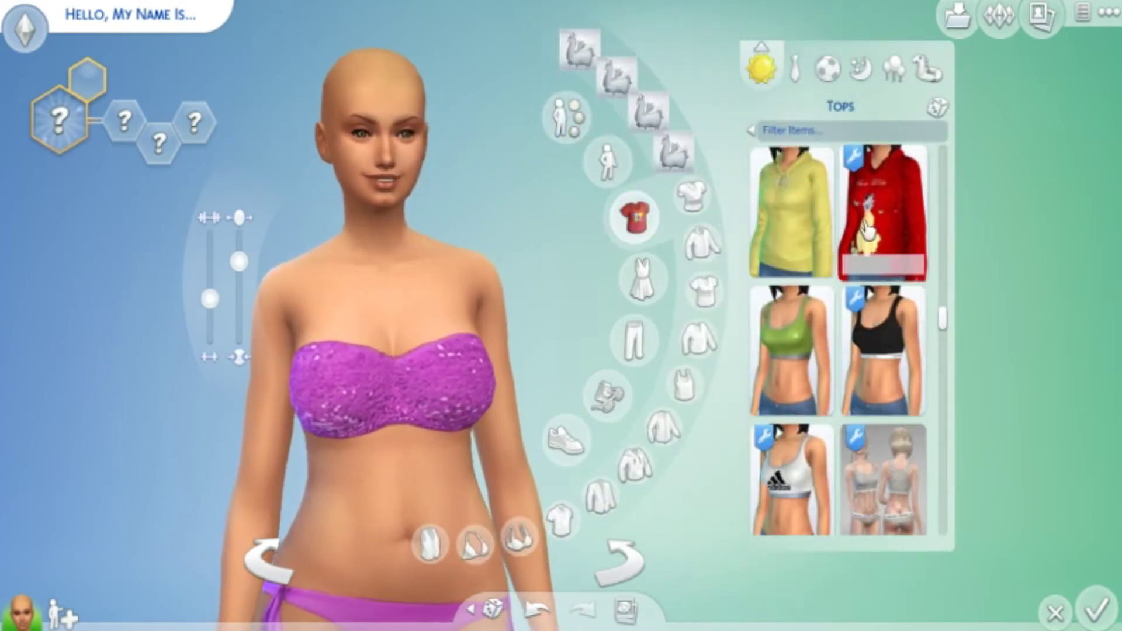
scroll(858, 231, up, 2)
Step: Try the red Snow White hoodie, then remove it and show the Full Body outfits
click(882, 316)
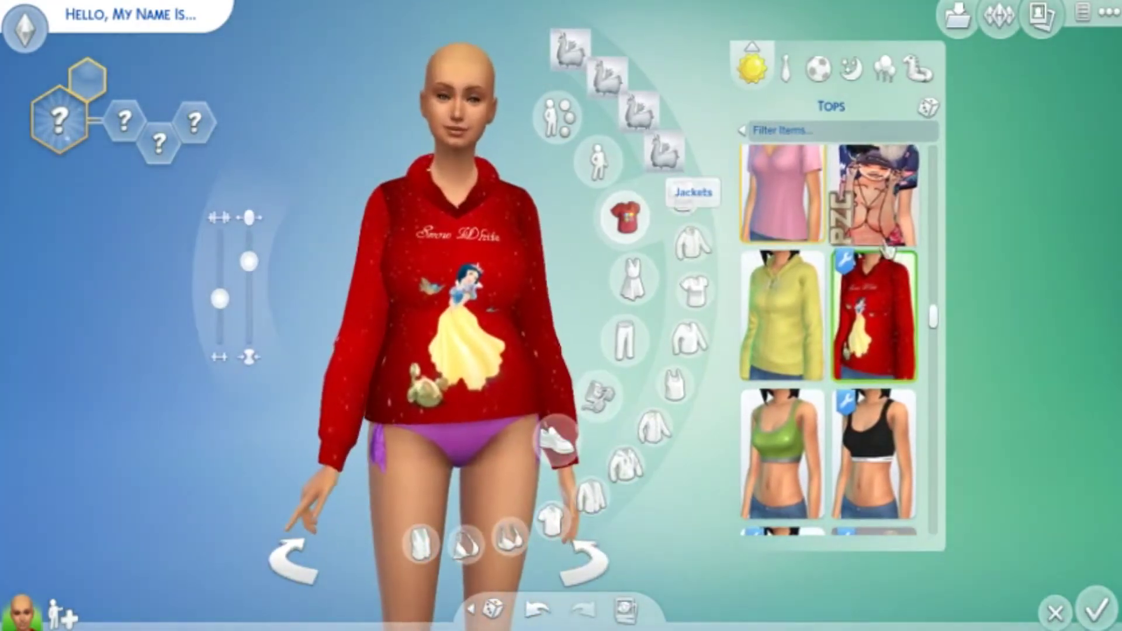
scroll(876, 248, up, 10)
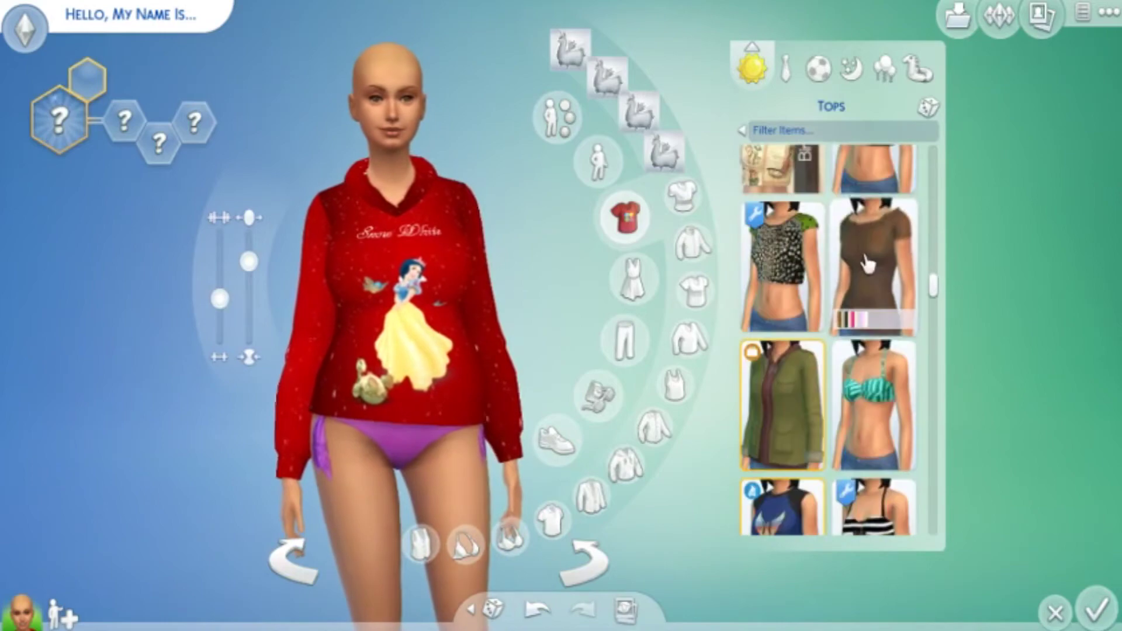
scroll(863, 252, up, 5)
scroll(860, 260, up, 2)
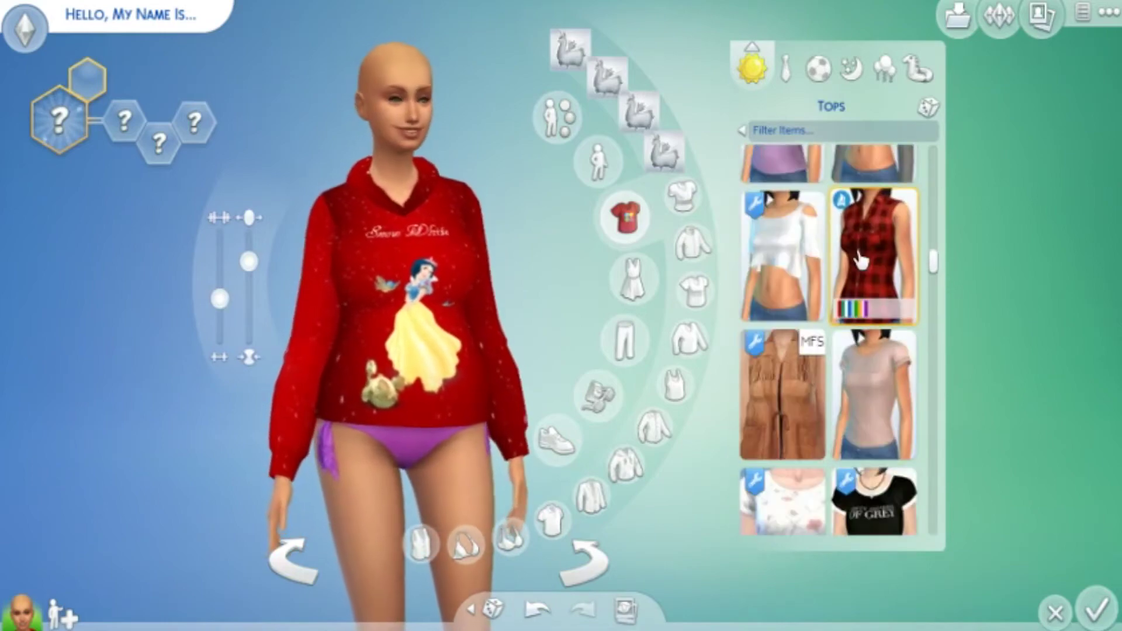
scroll(804, 295, up, 8)
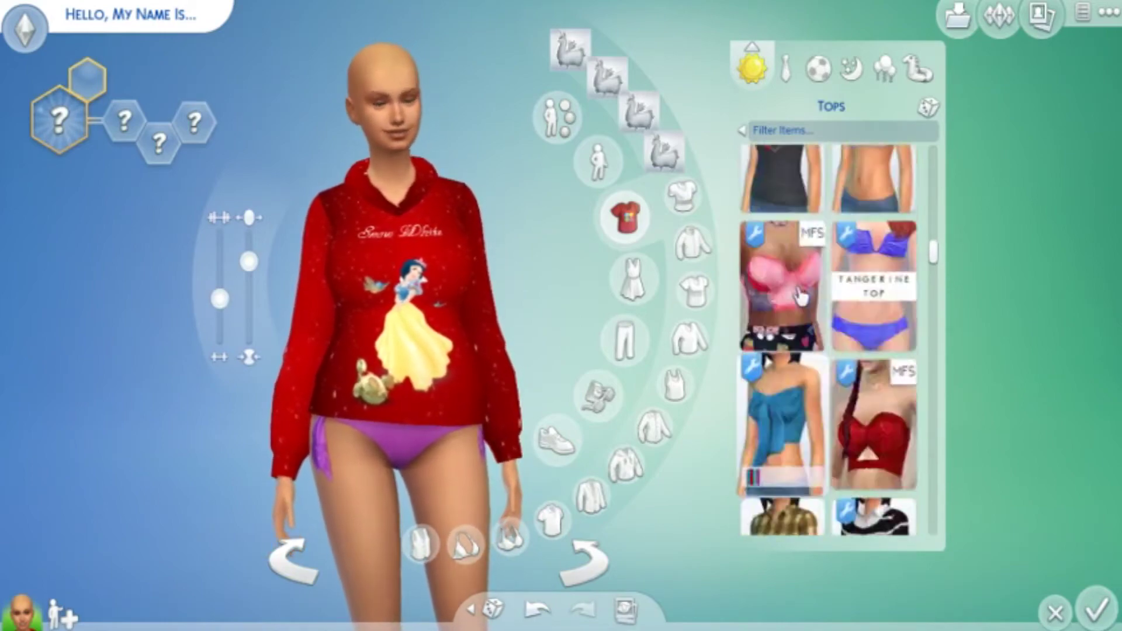
scroll(802, 294, up, 6)
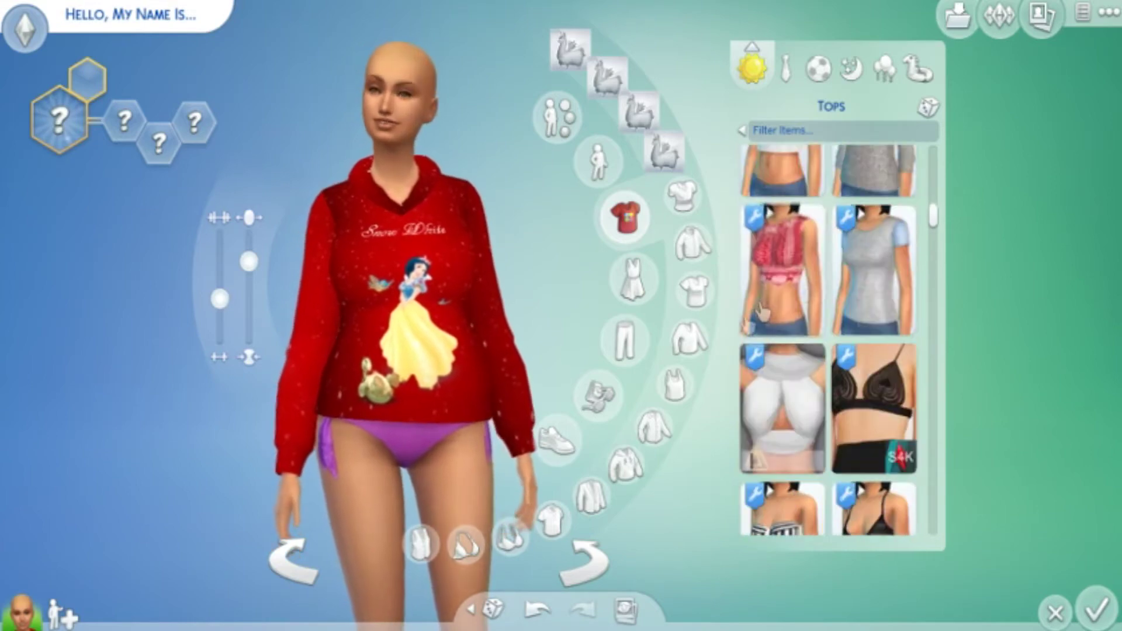
scroll(795, 294, up, 8)
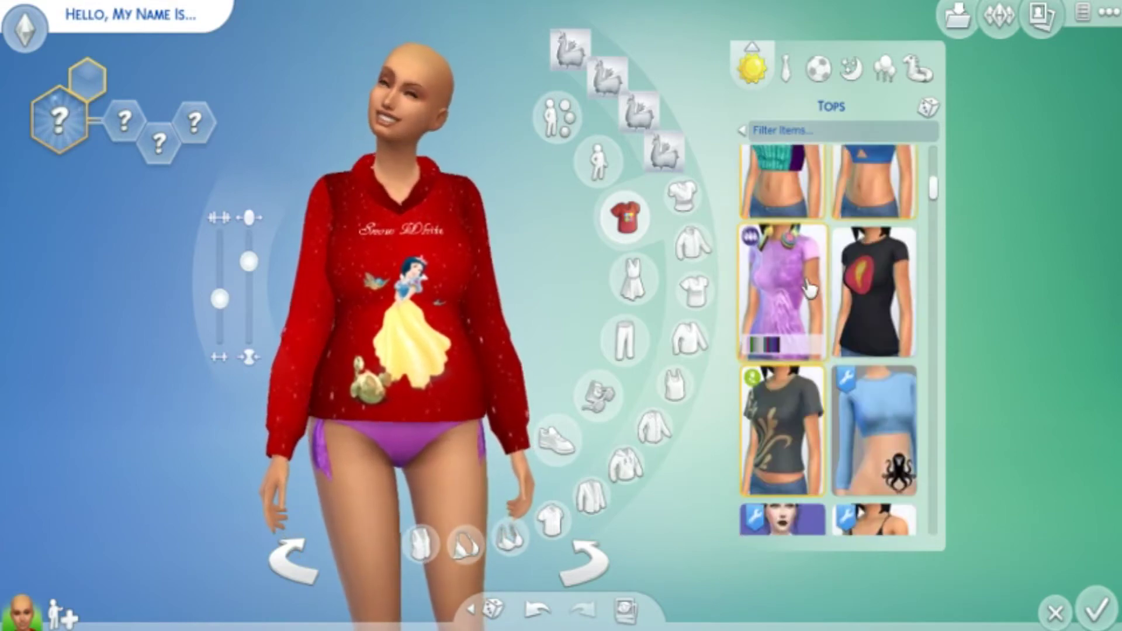
click(632, 278)
scroll(877, 310, down, 4)
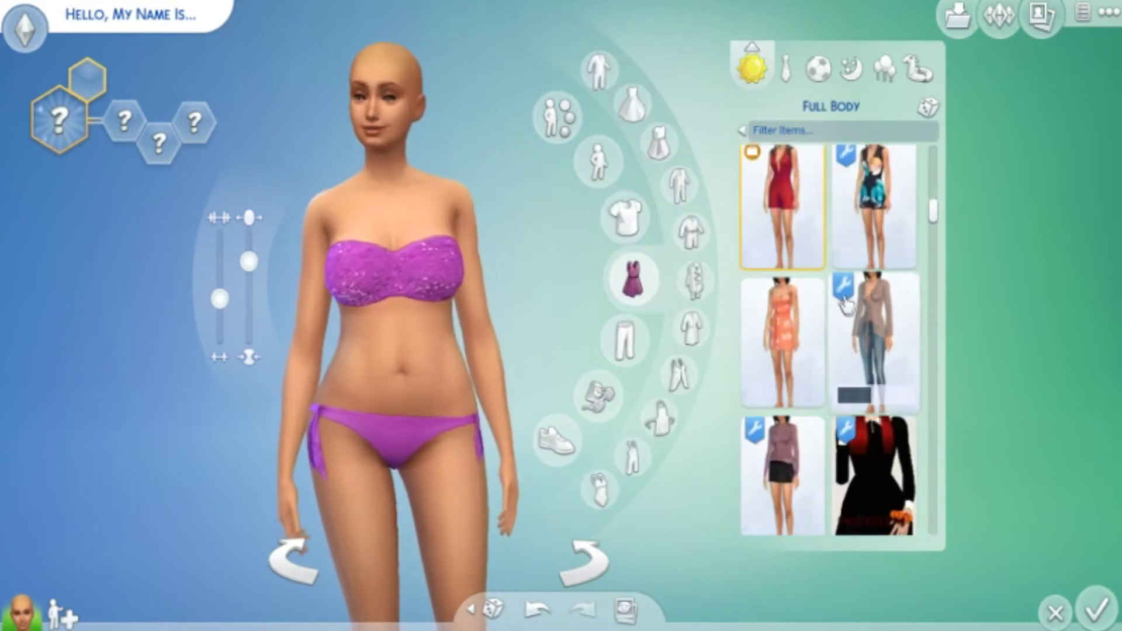
Step: Browse the Full Body catalog and try the PZC full-body outfit on the Sim
scroll(906, 327, down, 3)
scroll(909, 333, down, 3)
scroll(900, 338, down, 10)
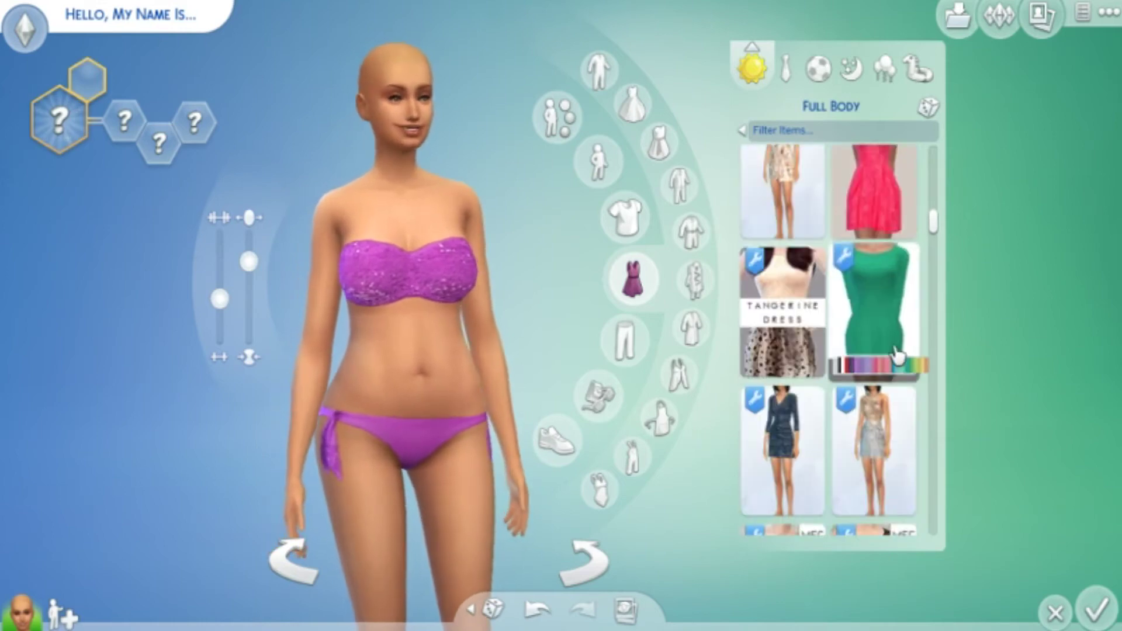
scroll(892, 354, down, 10)
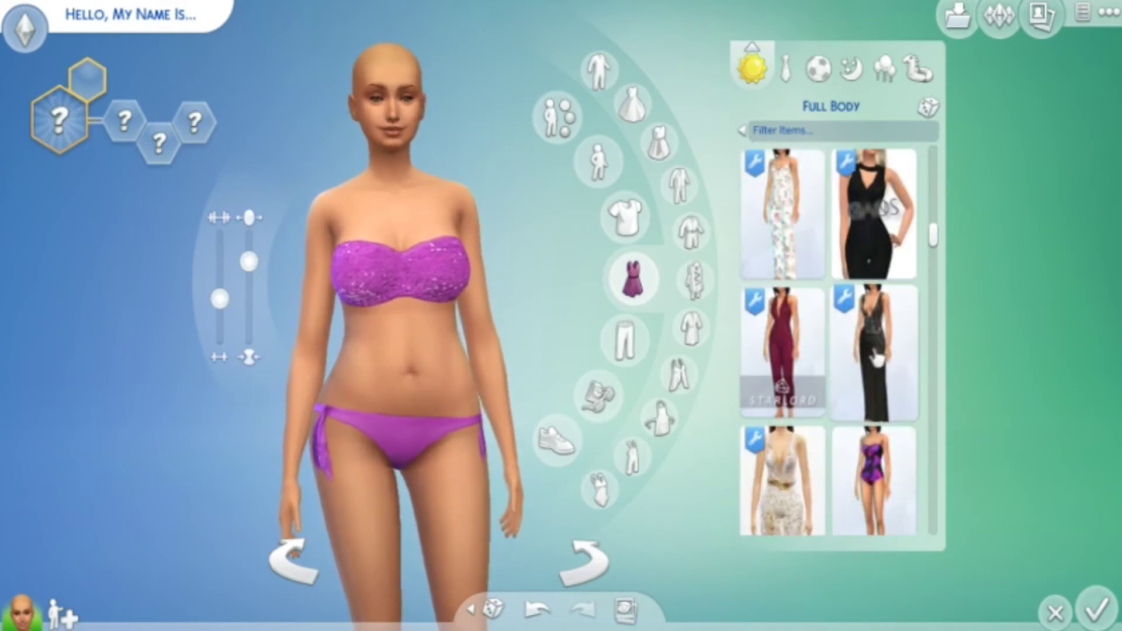
scroll(876, 357, down, 3)
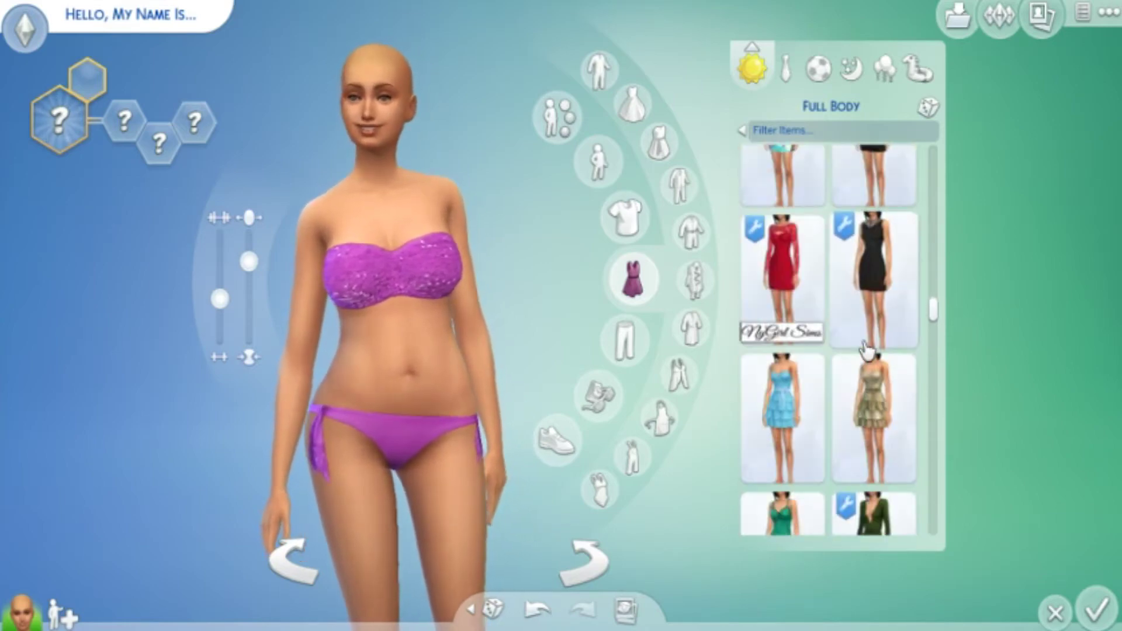
scroll(853, 347, down, 8)
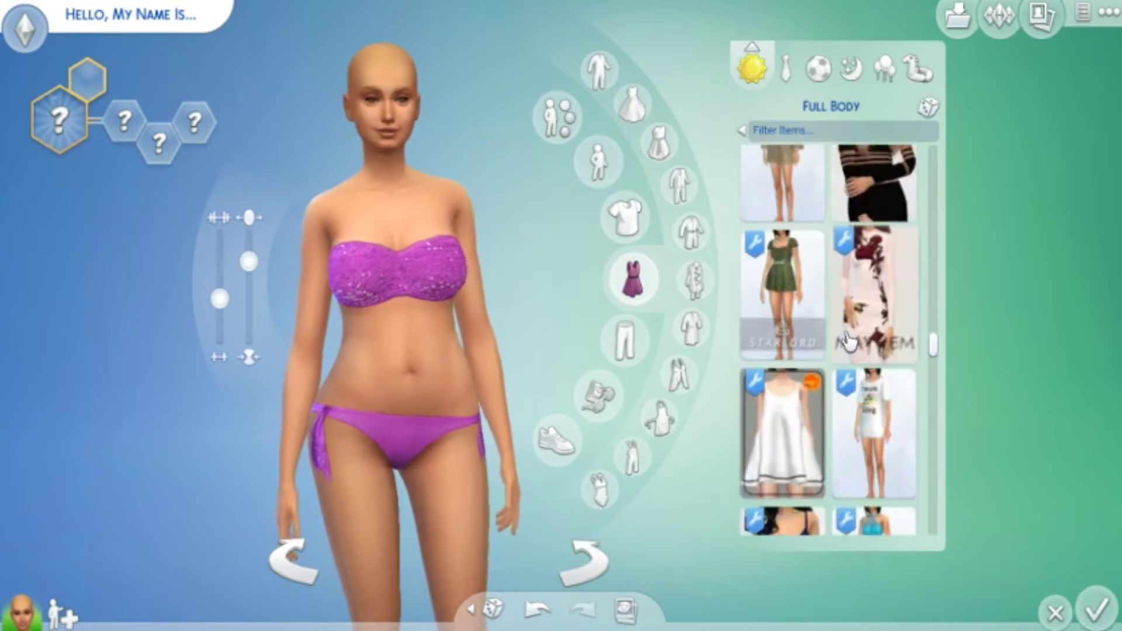
click(852, 336)
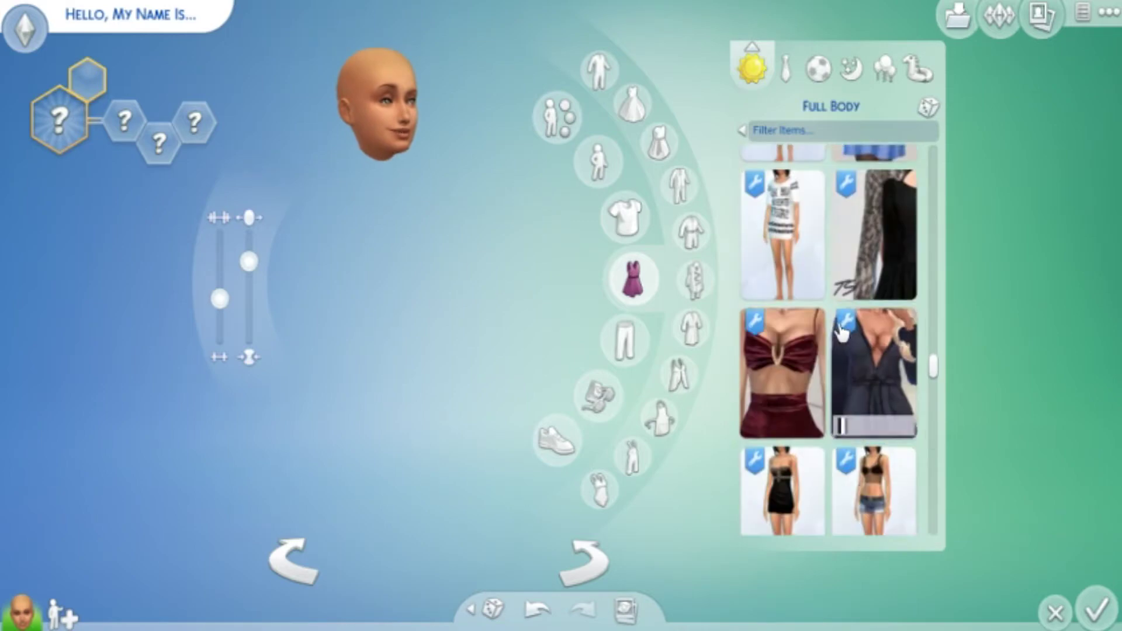
scroll(850, 345, down, 5)
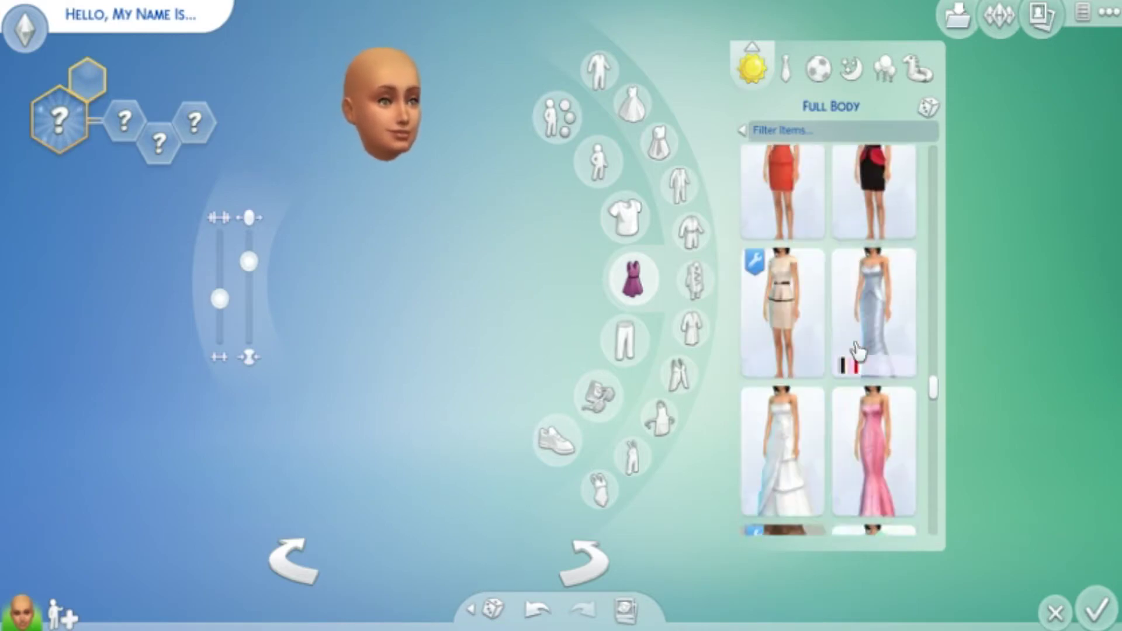
scroll(857, 350, up, 7)
scroll(857, 350, up, 5)
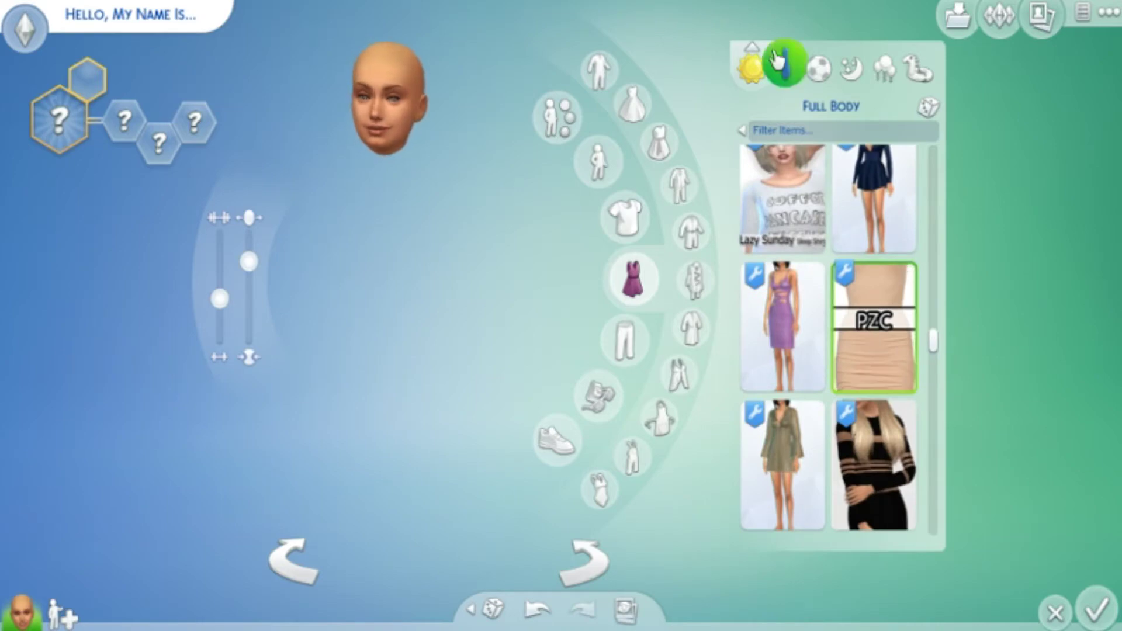
Step: Add everyday outfits 2, 3 and 4, and dress the Sim in the pink Tangerine Dress
click(755, 54)
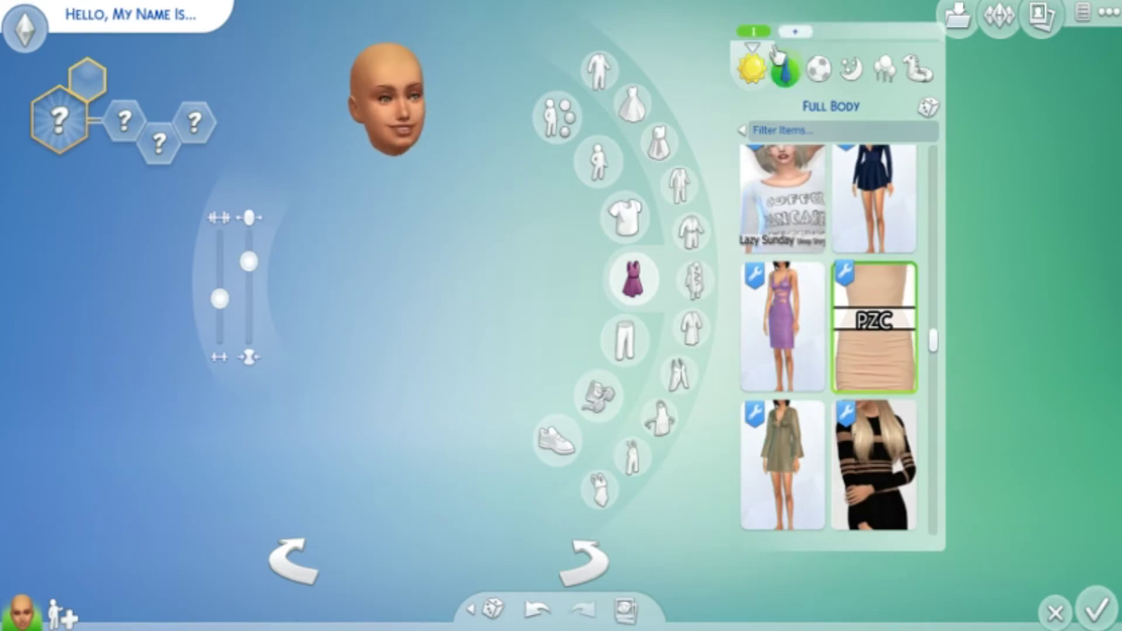
click(787, 35)
scroll(862, 303, down, 5)
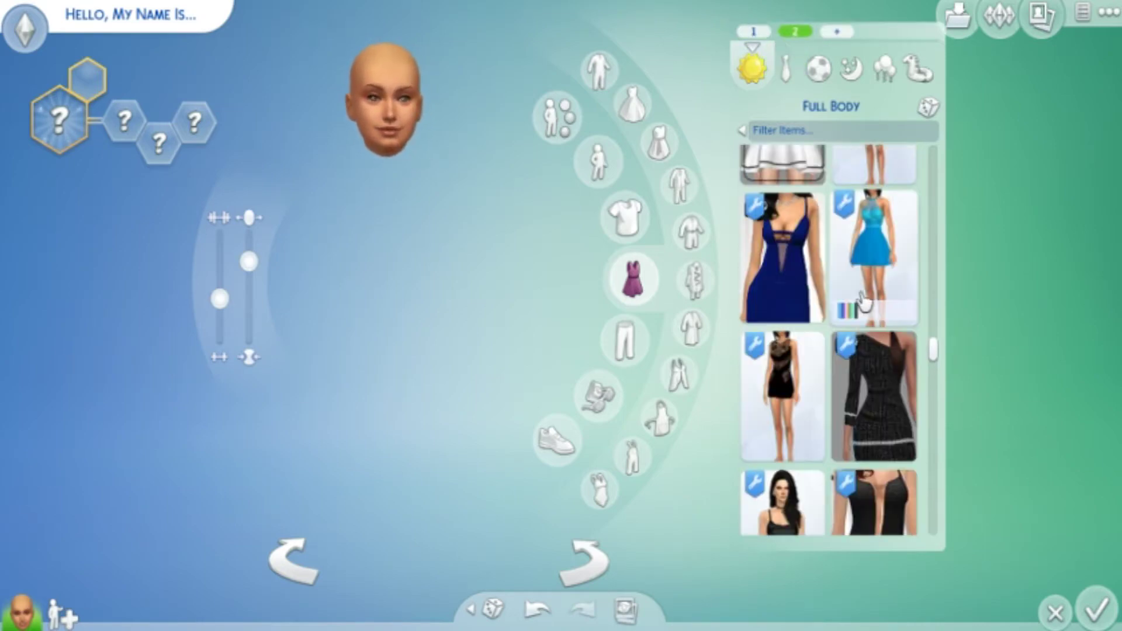
scroll(862, 302, down, 2)
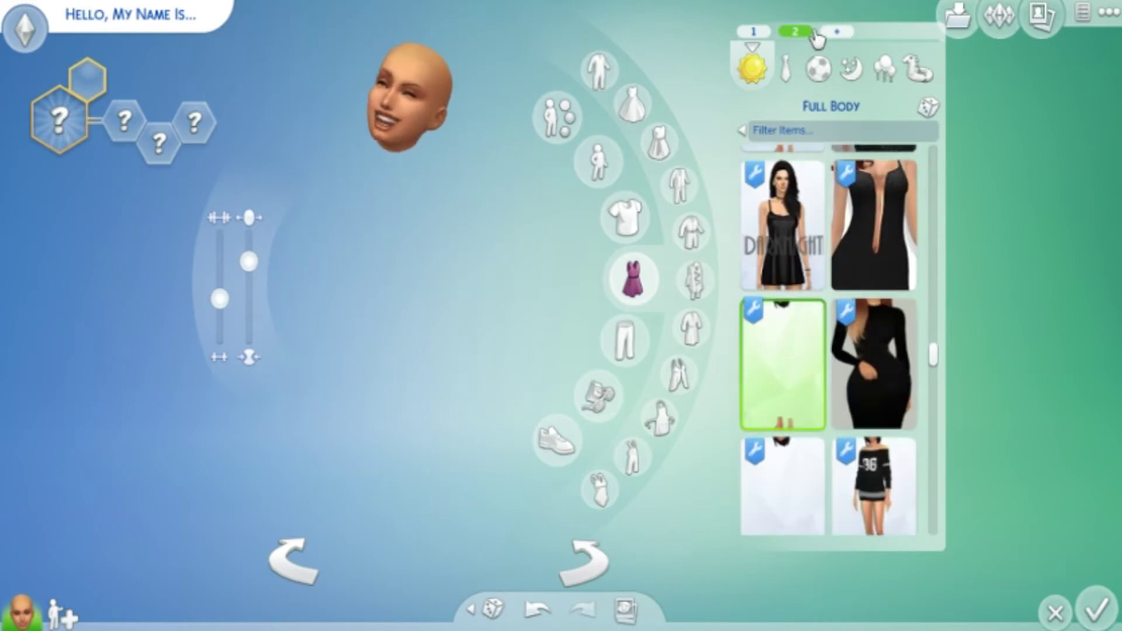
click(834, 36)
scroll(818, 393, down, 2)
scroll(809, 377, down, 5)
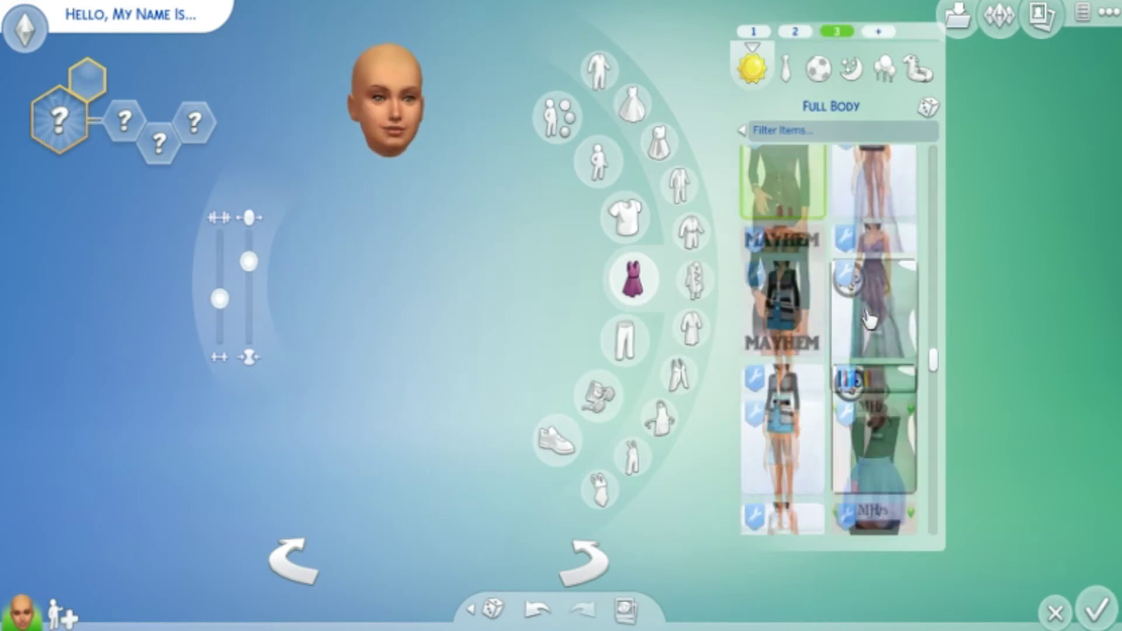
click(878, 31)
scroll(812, 392, down, 2)
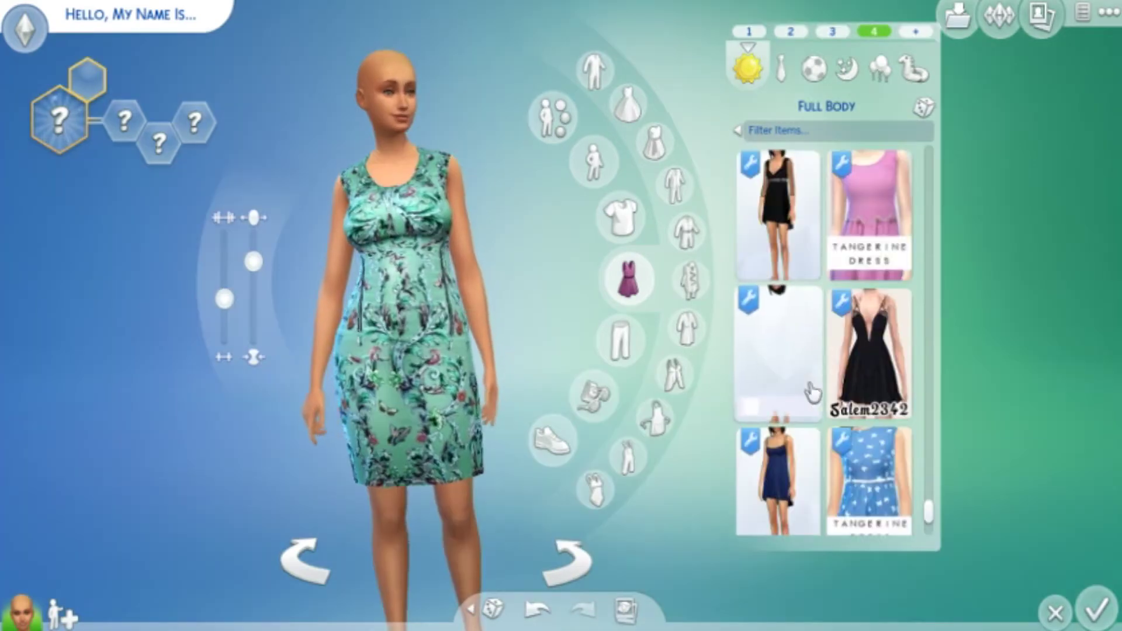
click(871, 210)
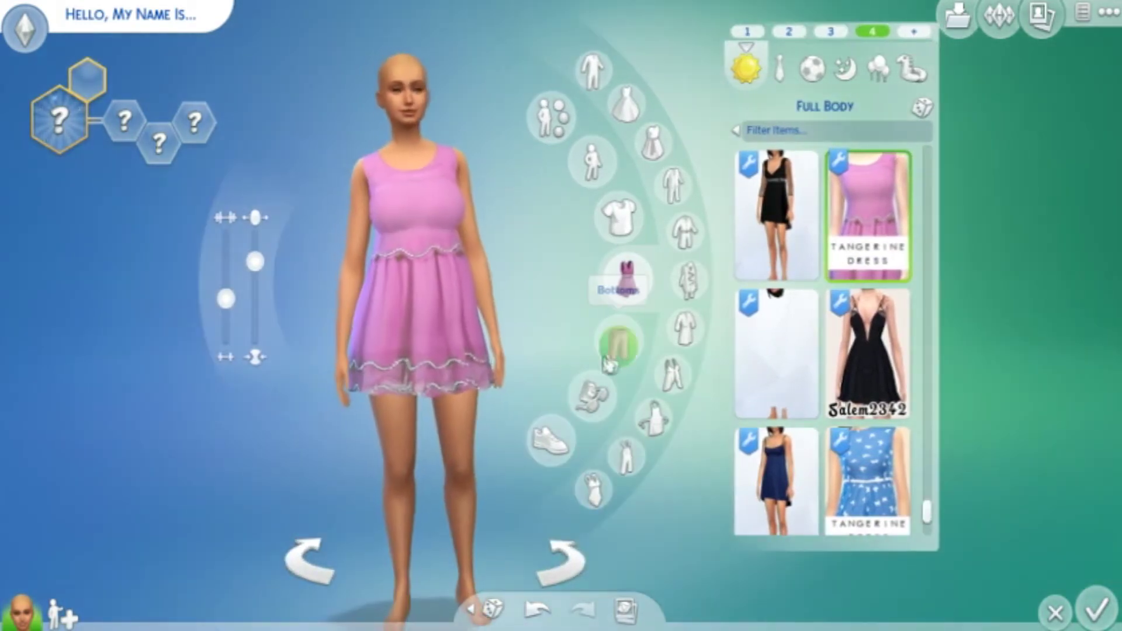
Step: Browse the Bottoms and Accessories catalogs, then zoom into the Sim's head for face editing
click(612, 350)
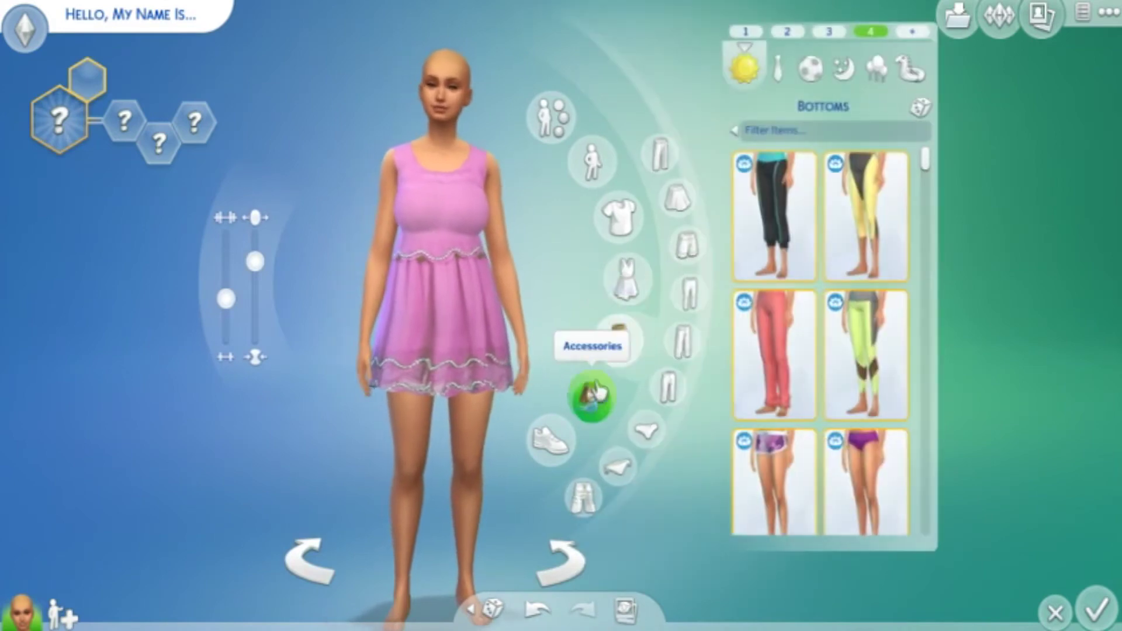
click(612, 371)
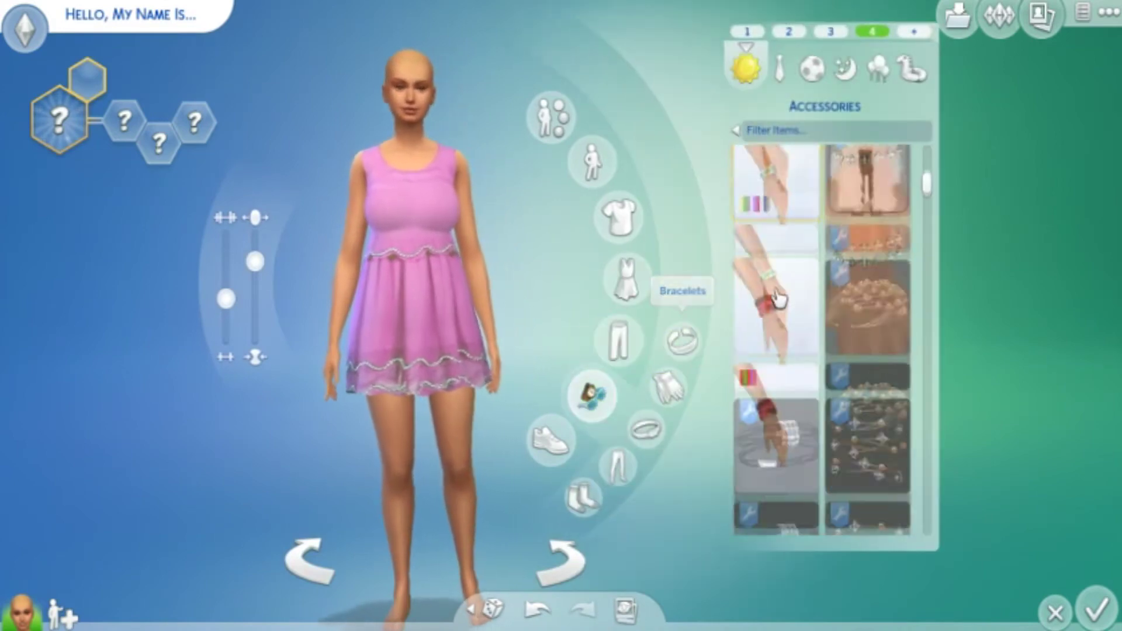
scroll(797, 280, down, 3)
scroll(798, 280, down, 2)
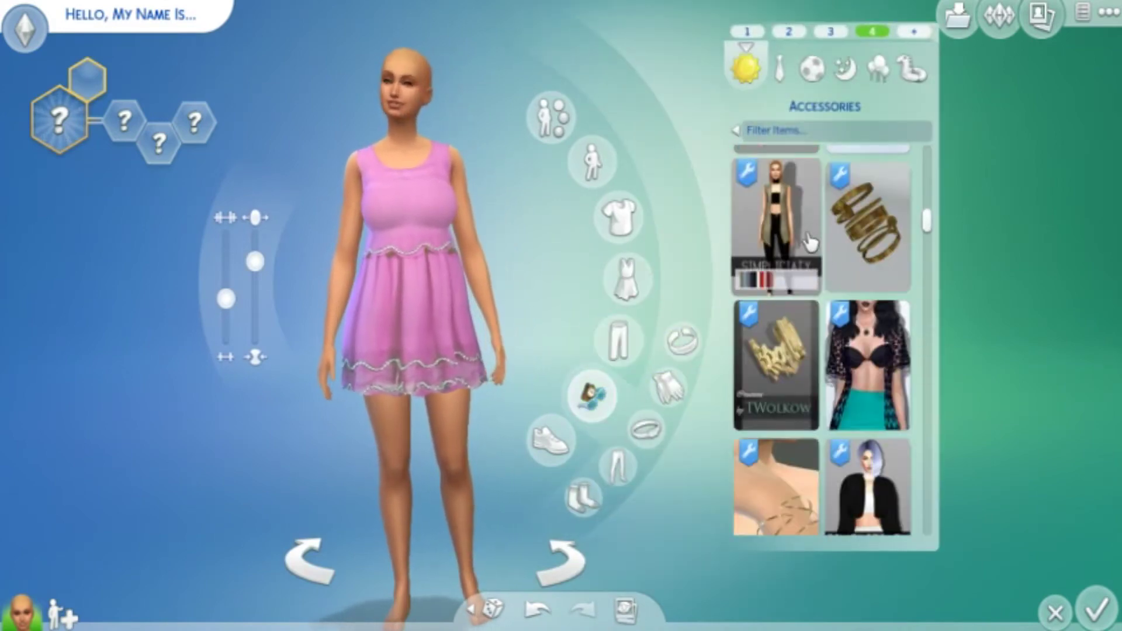
scroll(809, 240, down, 2)
scroll(827, 286, down, 3)
scroll(842, 319, up, 4)
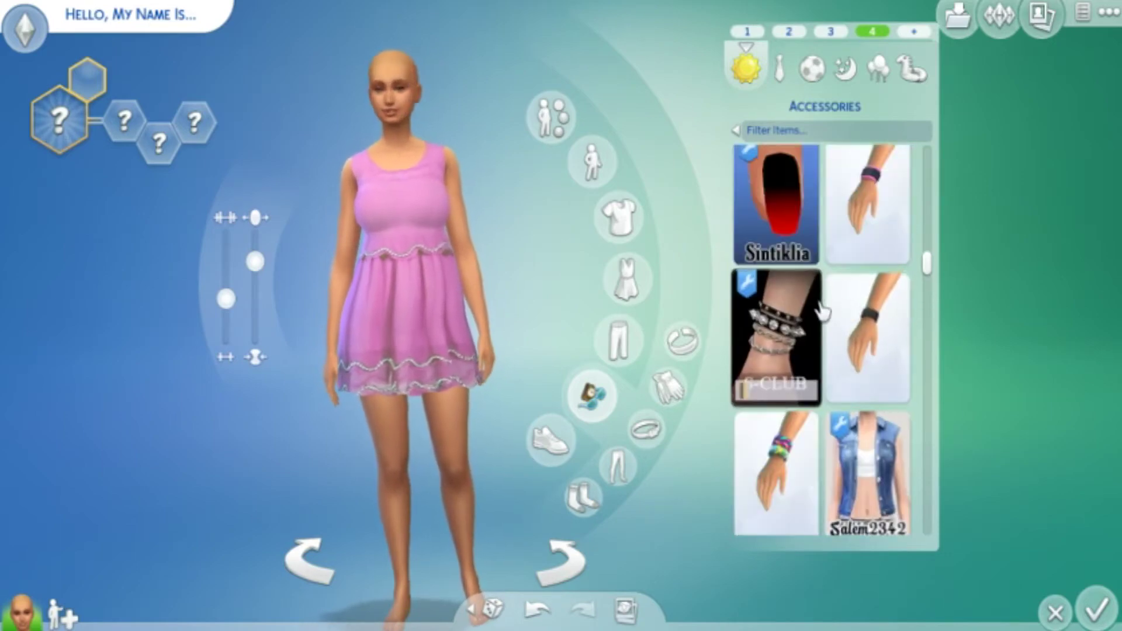
scroll(846, 367, down, 5)
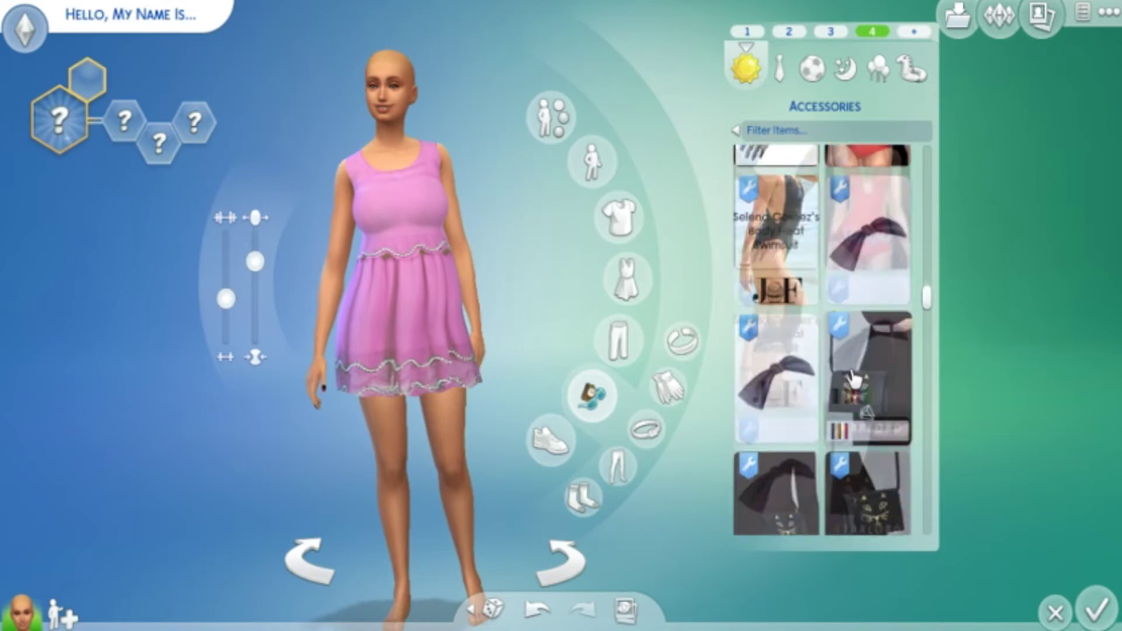
scroll(856, 373, up, 1)
scroll(854, 387, down, 6)
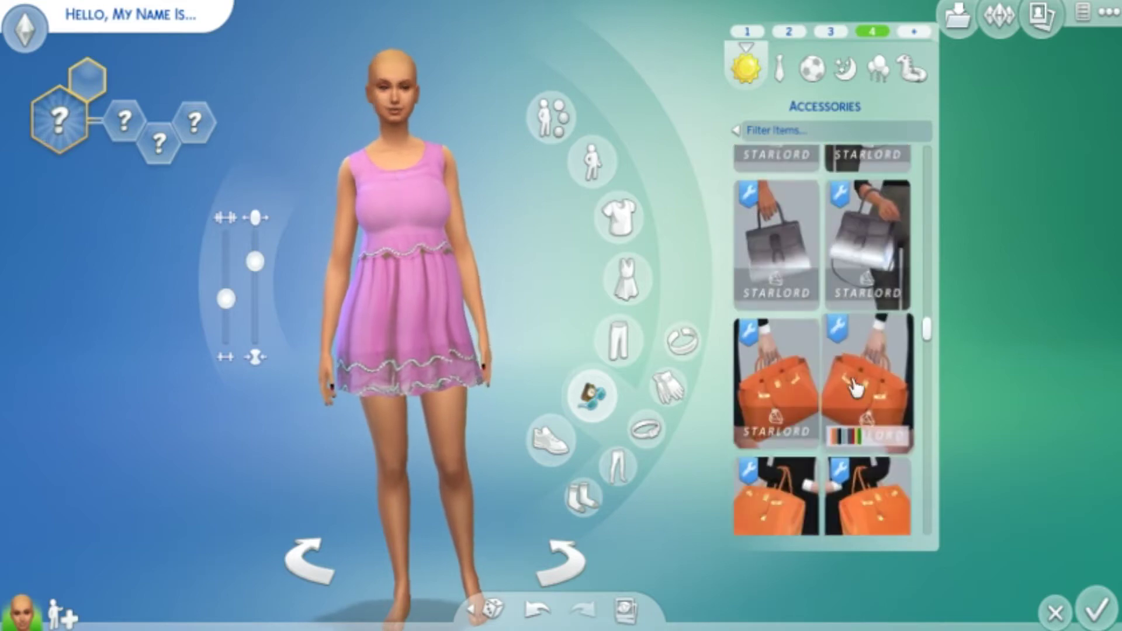
scroll(855, 383, down, 2)
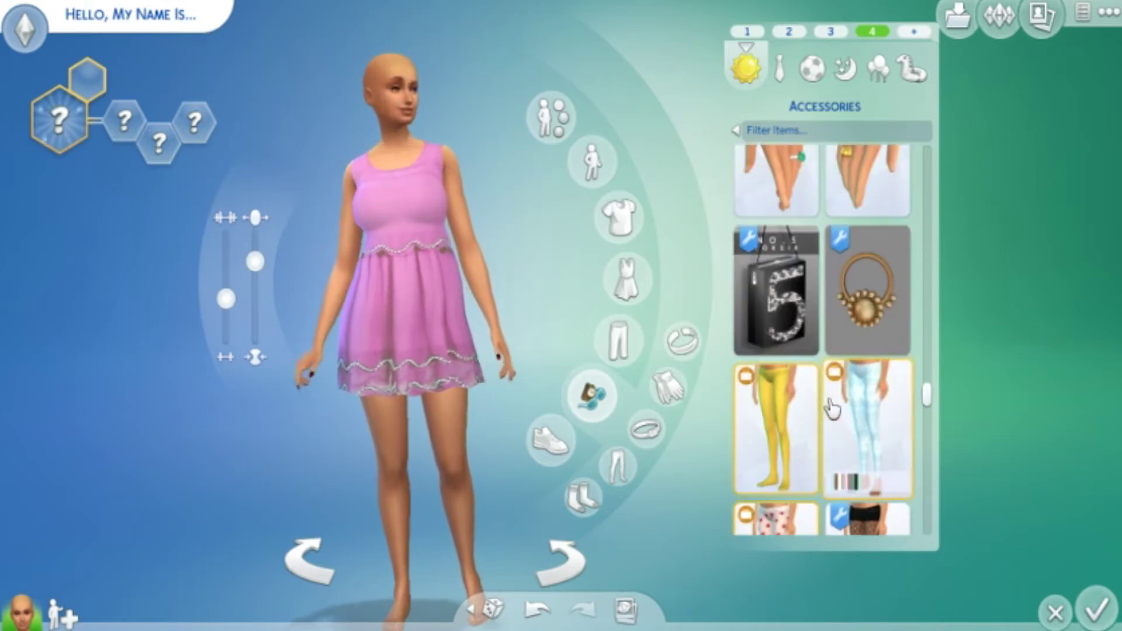
scroll(835, 407, down, 4)
scroll(843, 412, down, 2)
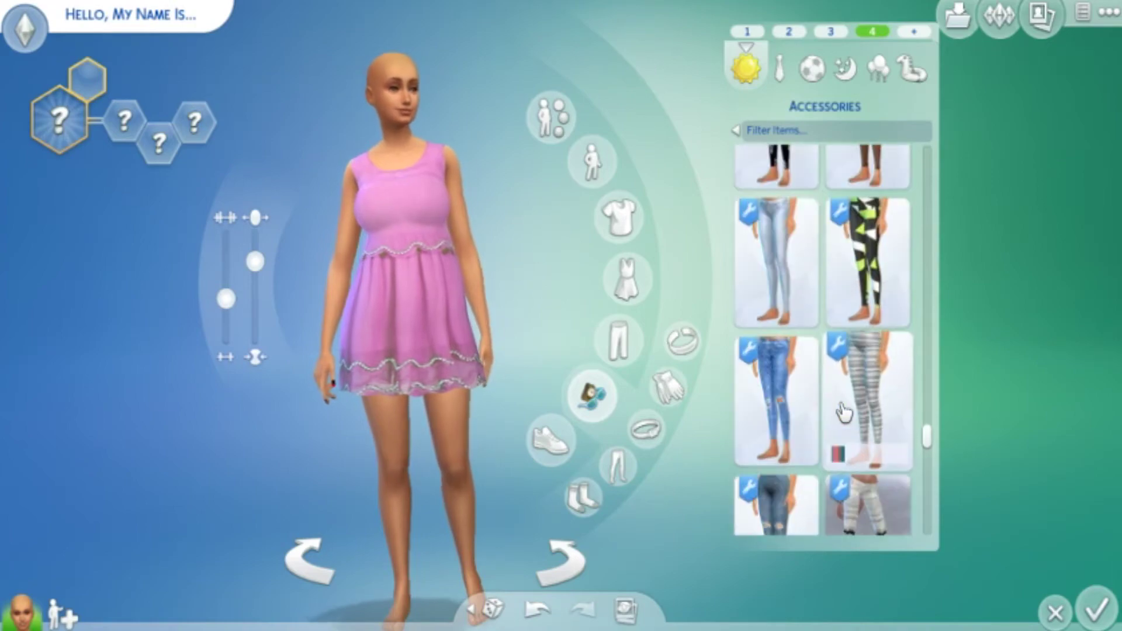
scroll(844, 412, down, 4)
click(385, 88)
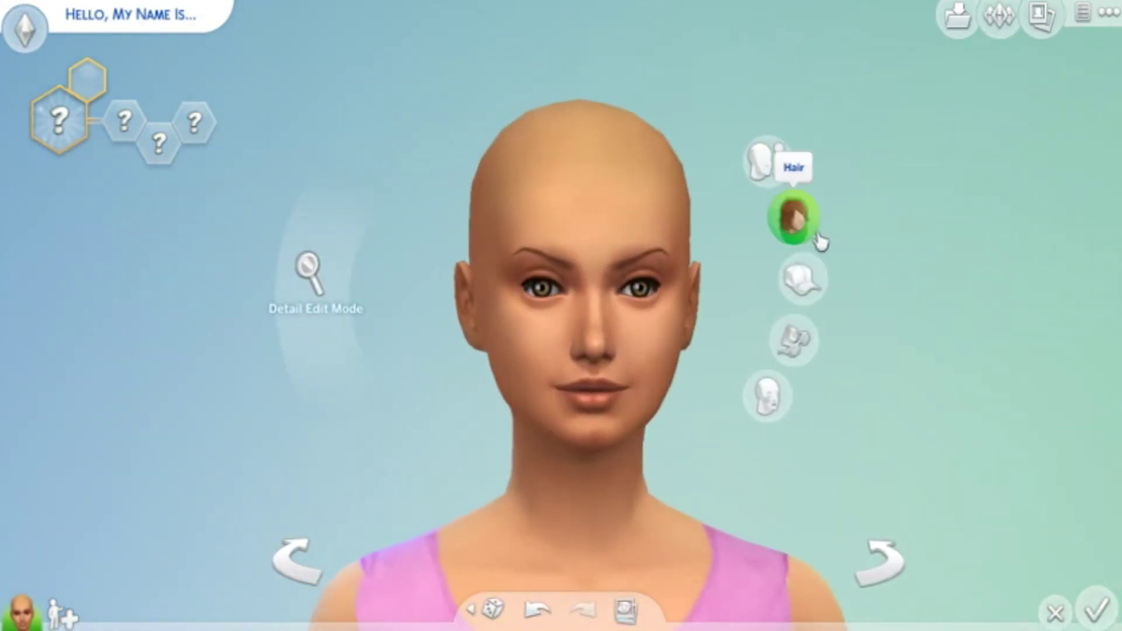
Step: Try a dark ponytail hairstyle, then give the Sim a short buzz cut
click(793, 217)
scroll(894, 292, down, 3)
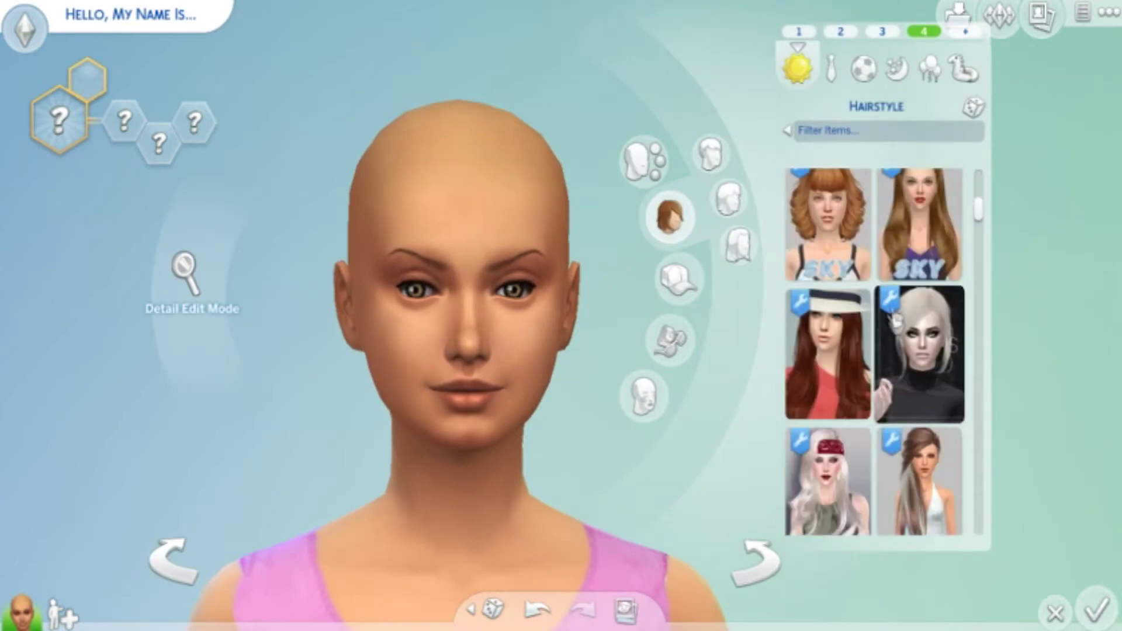
scroll(893, 313, down, 3)
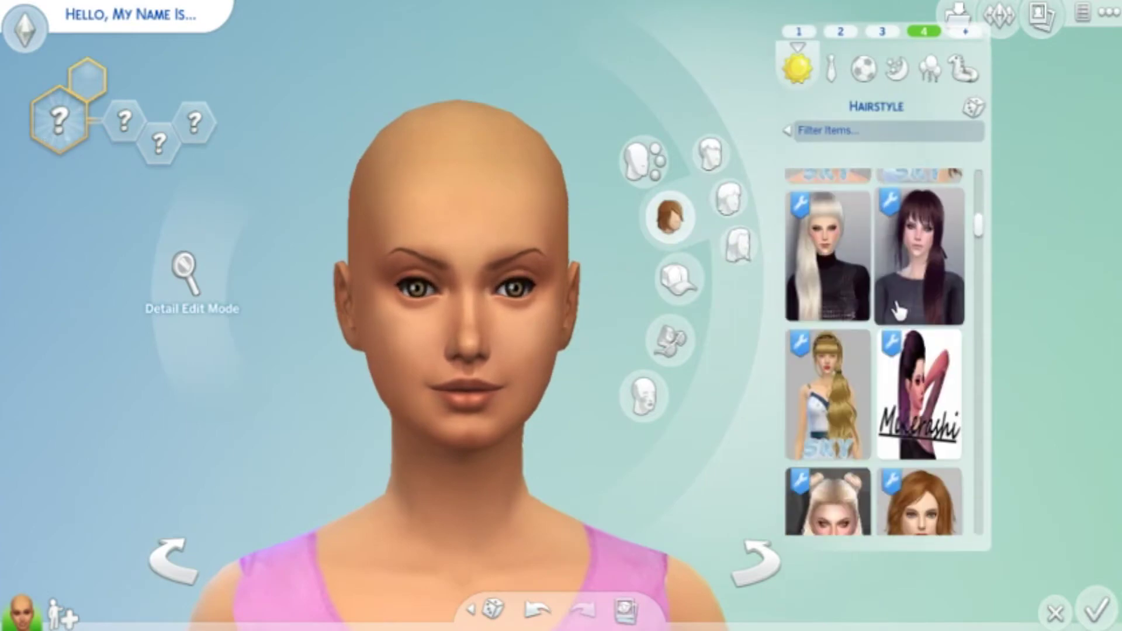
scroll(1032, 220, down, 2)
scroll(833, 321, down, 1)
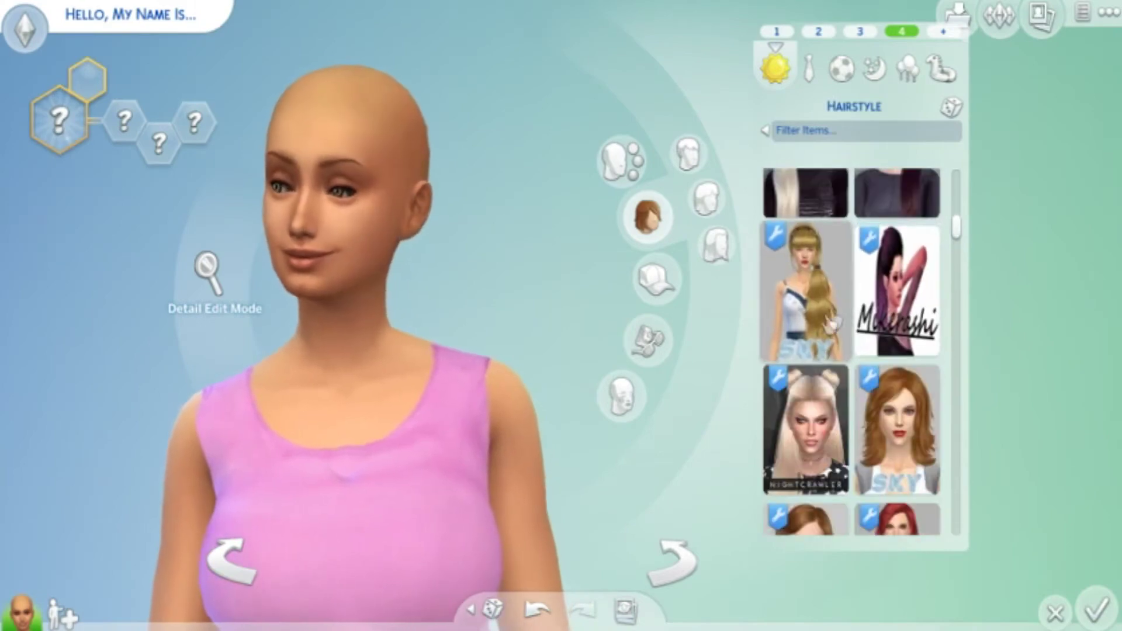
click(832, 321)
scroll(848, 321, down, 2)
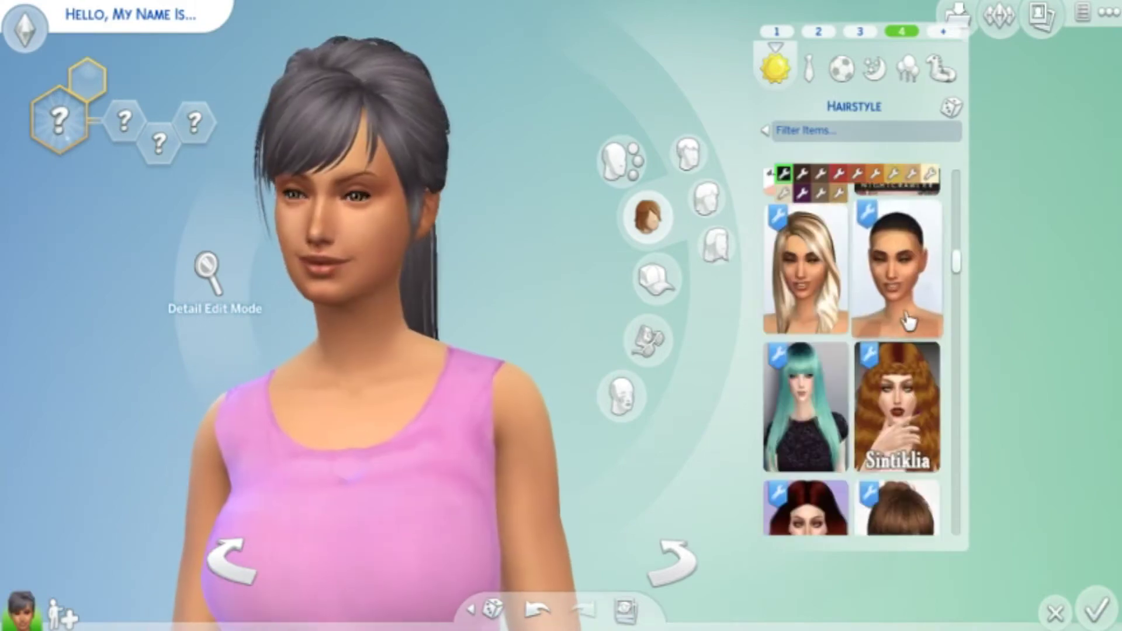
click(896, 269)
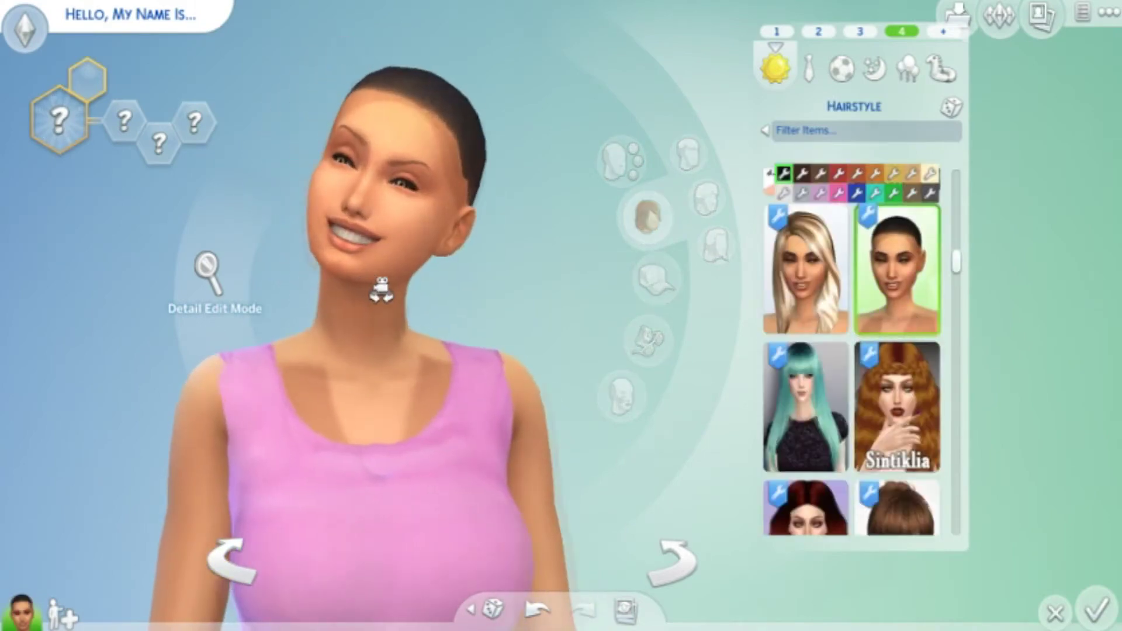
Step: On the third outfit, try the big curly black hairstyle
click(860, 31)
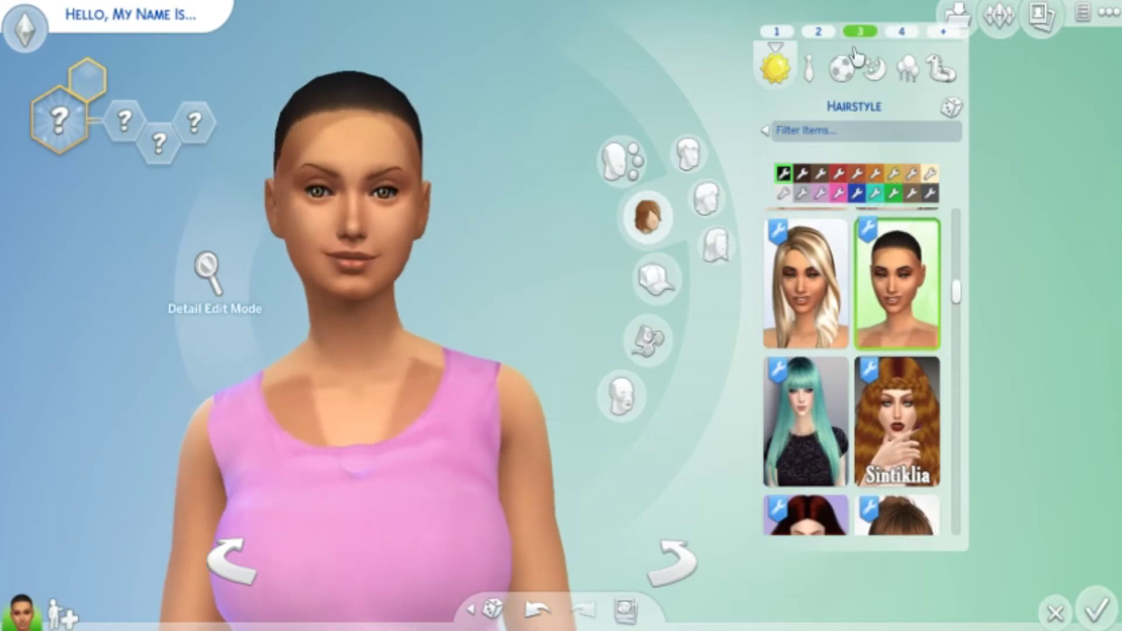
scroll(866, 356, down, 1)
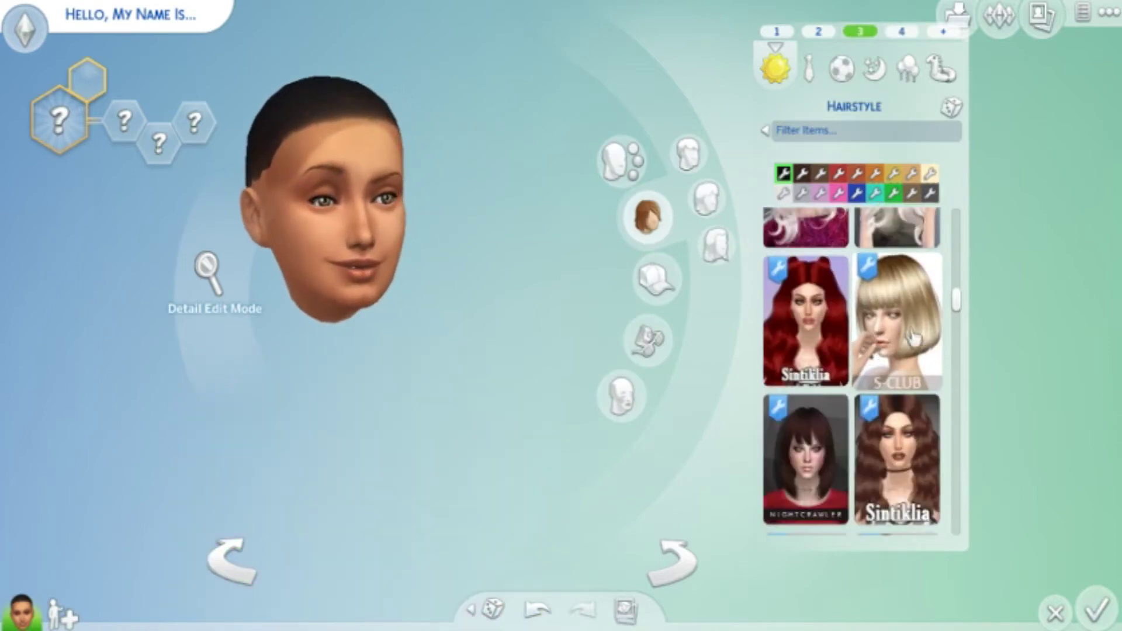
scroll(871, 424, down, 2)
scroll(897, 337, down, 2)
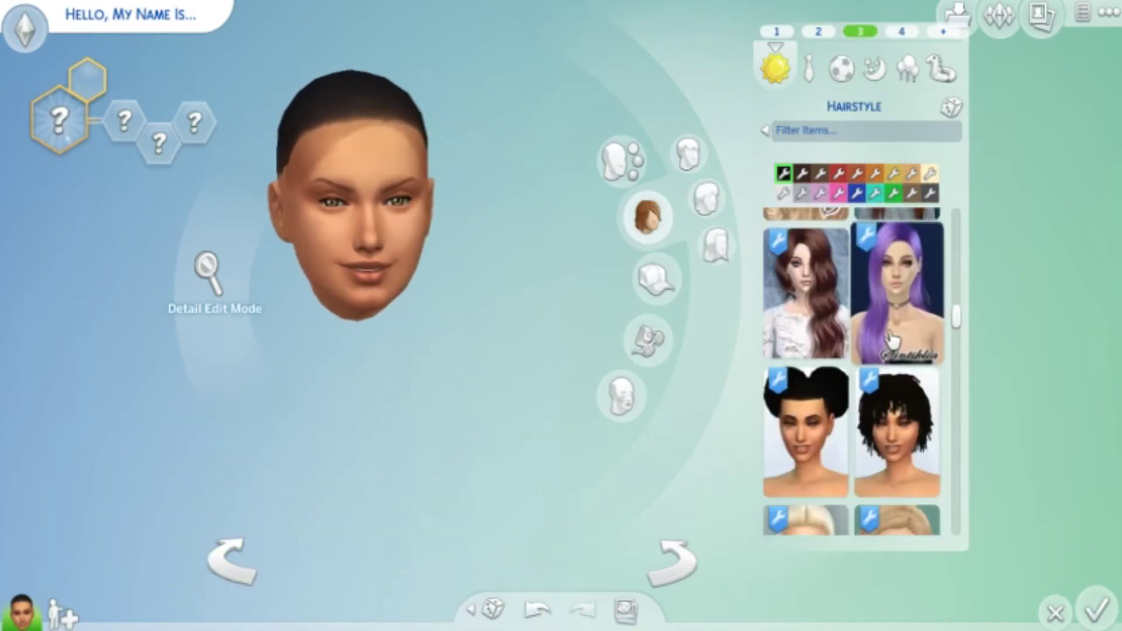
scroll(889, 361, down, 2)
scroll(889, 360, down, 2)
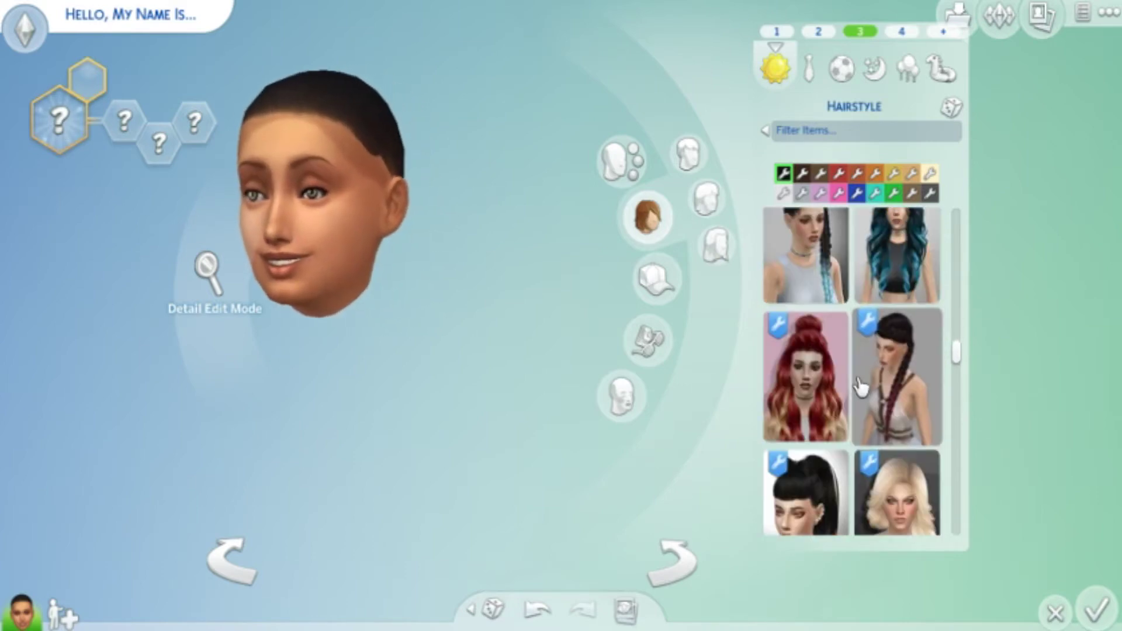
scroll(842, 395, down, 3)
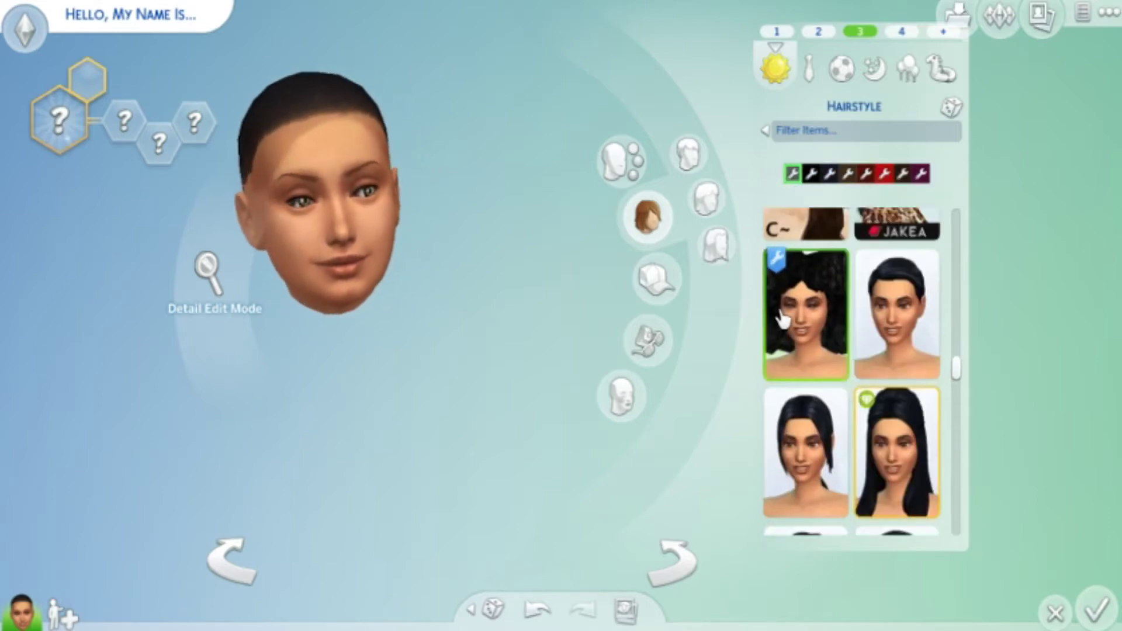
click(783, 320)
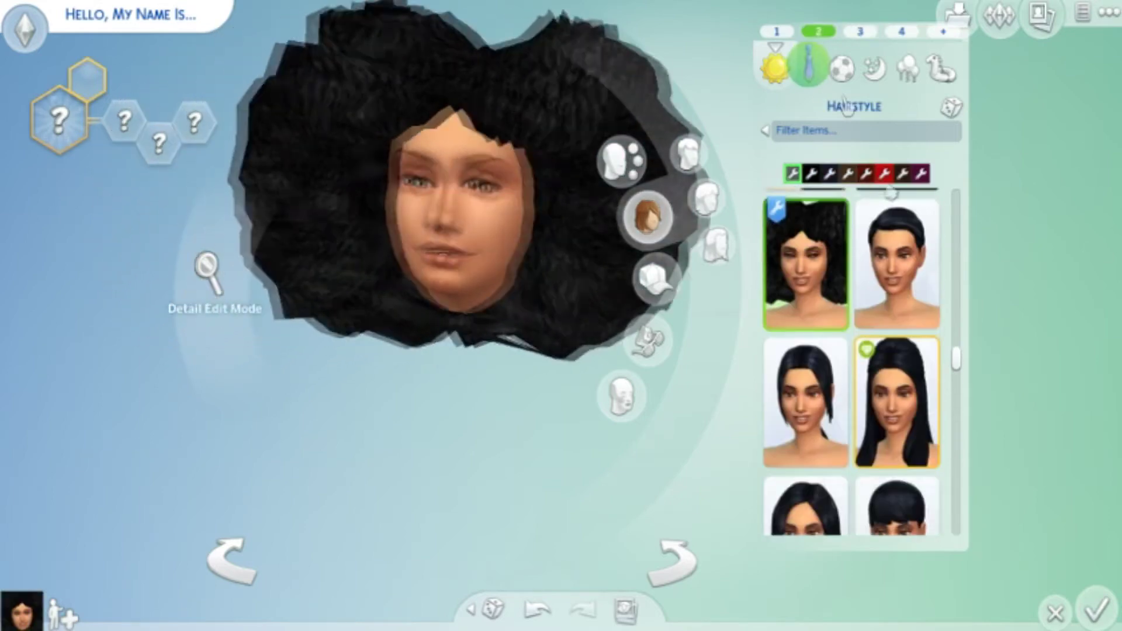
scroll(848, 354, down, 5)
scroll(848, 353, down, 5)
Step: Switch to the formal outfit and scroll through its catalog
click(809, 64)
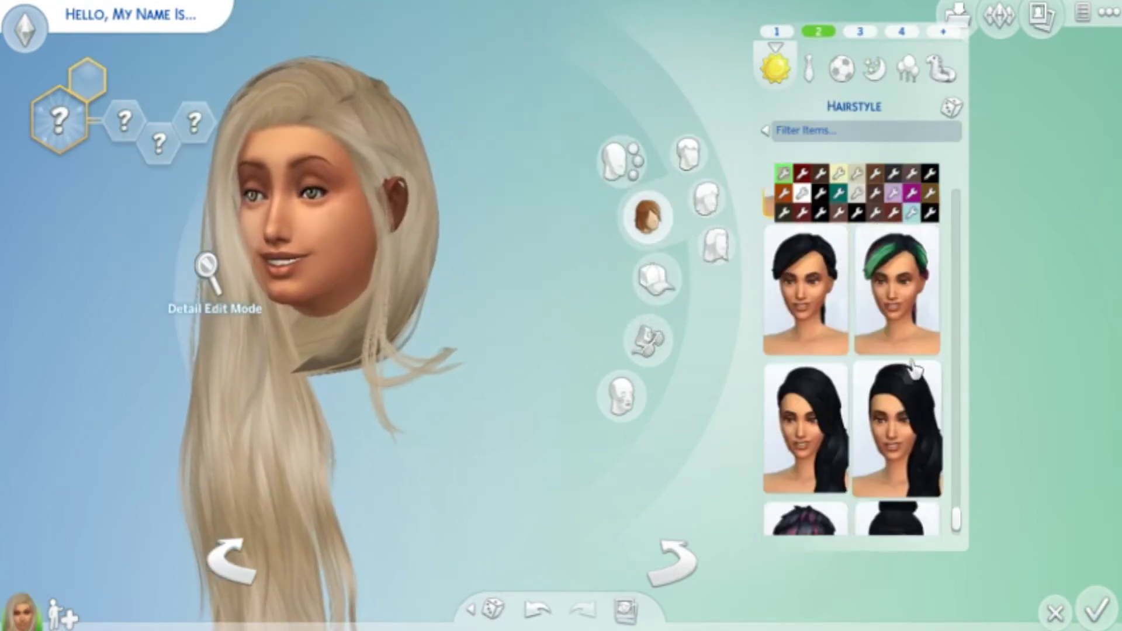
scroll(914, 368, up, 10)
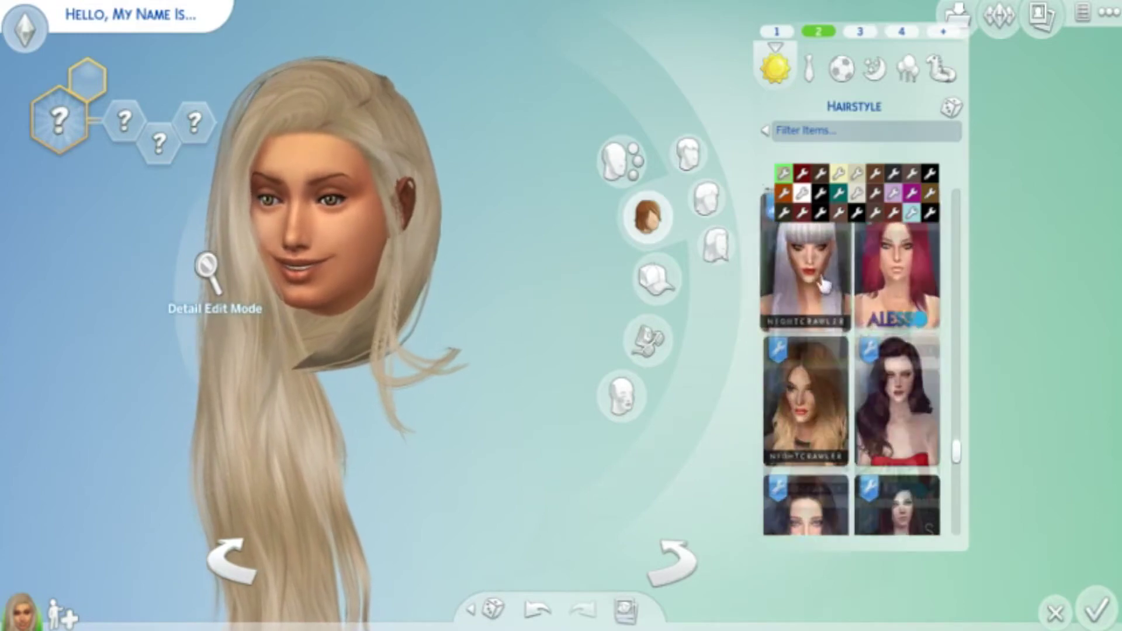
scroll(824, 285, up, 5)
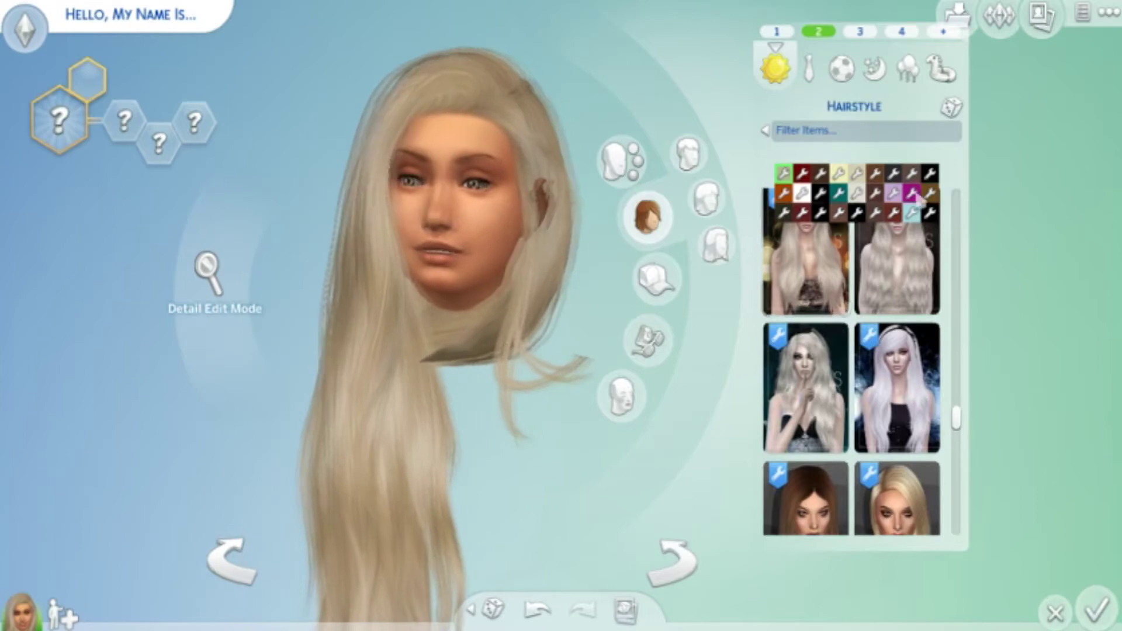
scroll(839, 384, up, 6)
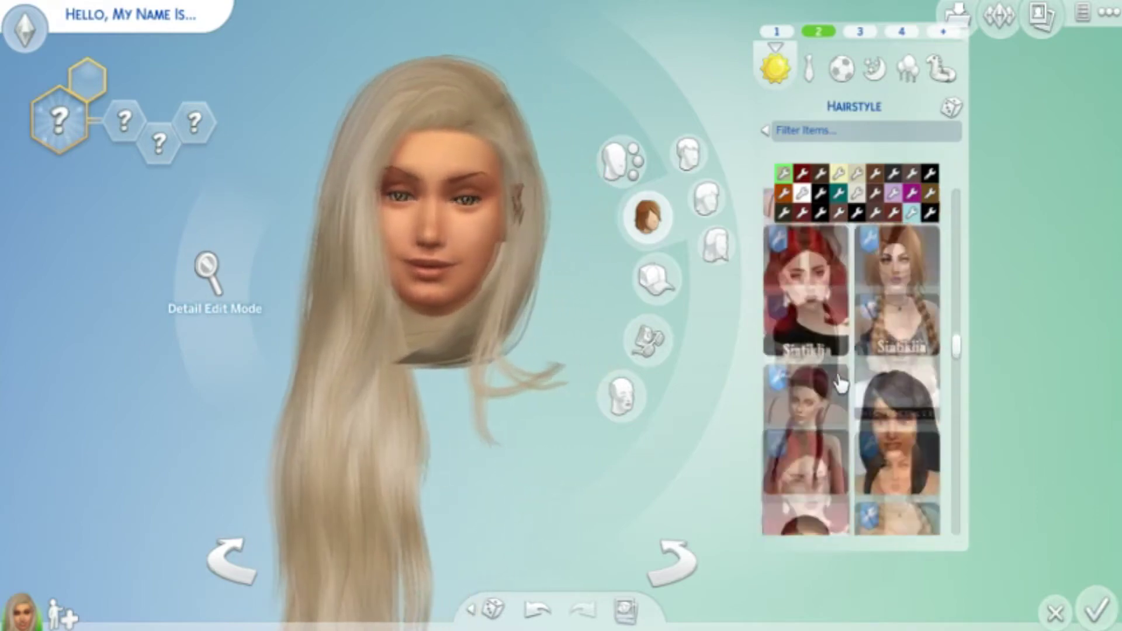
scroll(839, 384, up, 6)
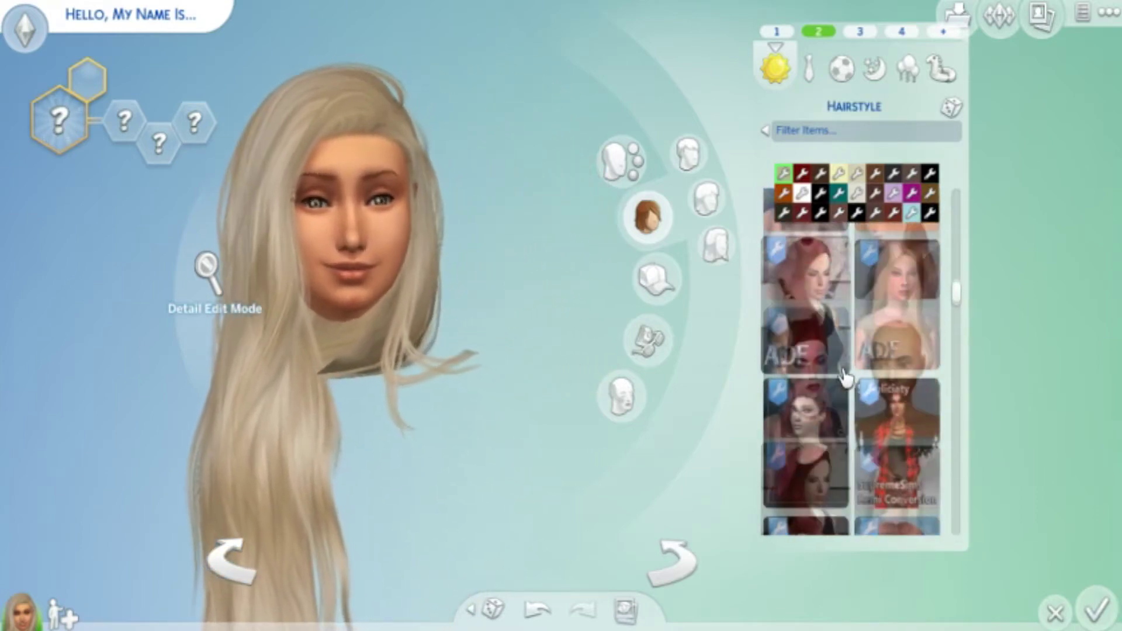
scroll(844, 377, up, 6)
scroll(836, 359, down, 2)
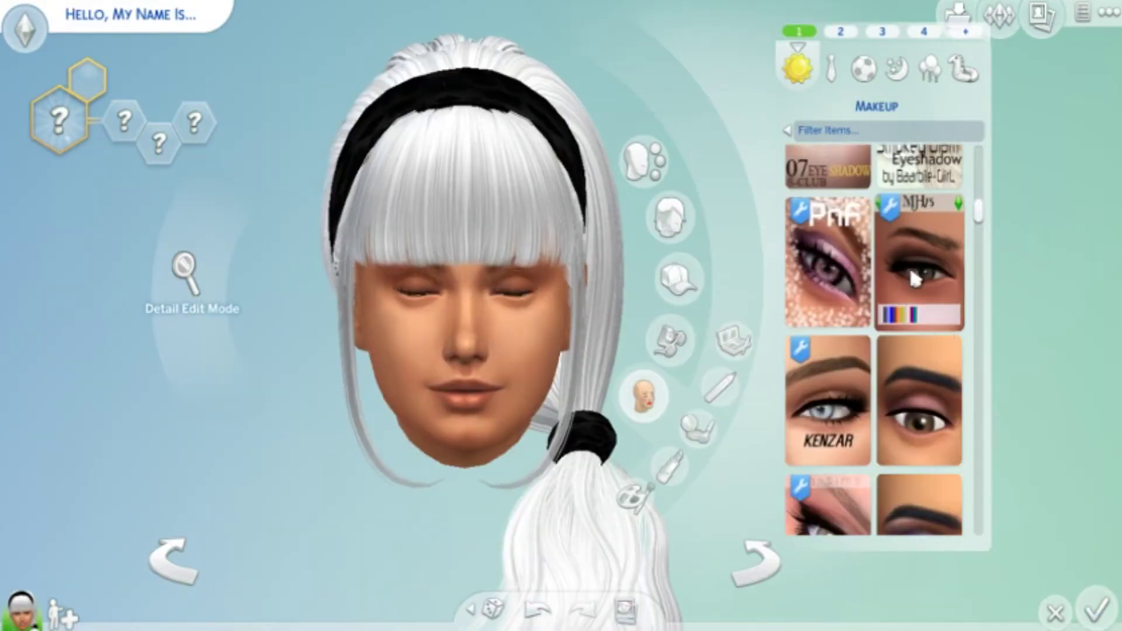
Step: Apply the purple PZC eyeshadow to the Sim
scroll(896, 374, down, 5)
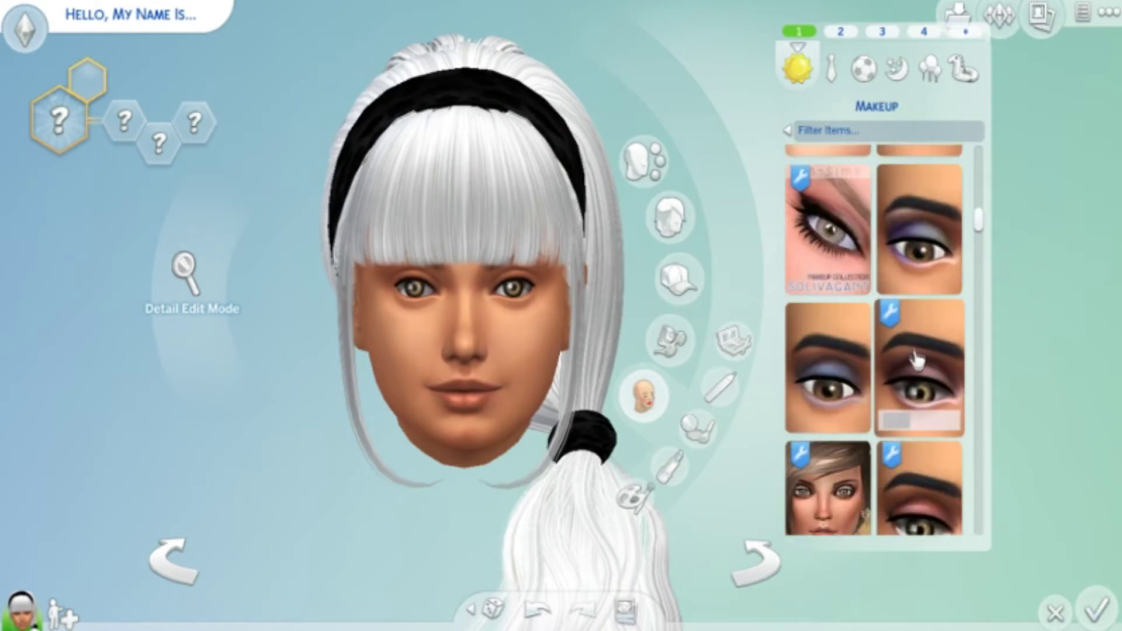
scroll(904, 349, up, 2)
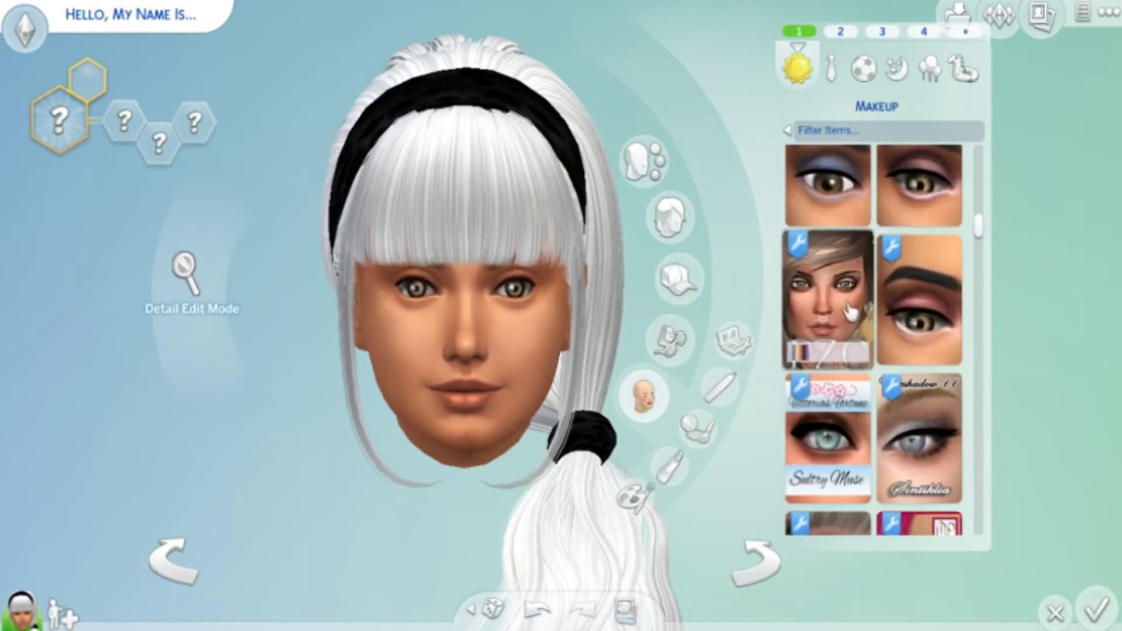
click(830, 292)
scroll(922, 345, down, 1)
scroll(962, 363, down, 6)
scroll(907, 339, down, 5)
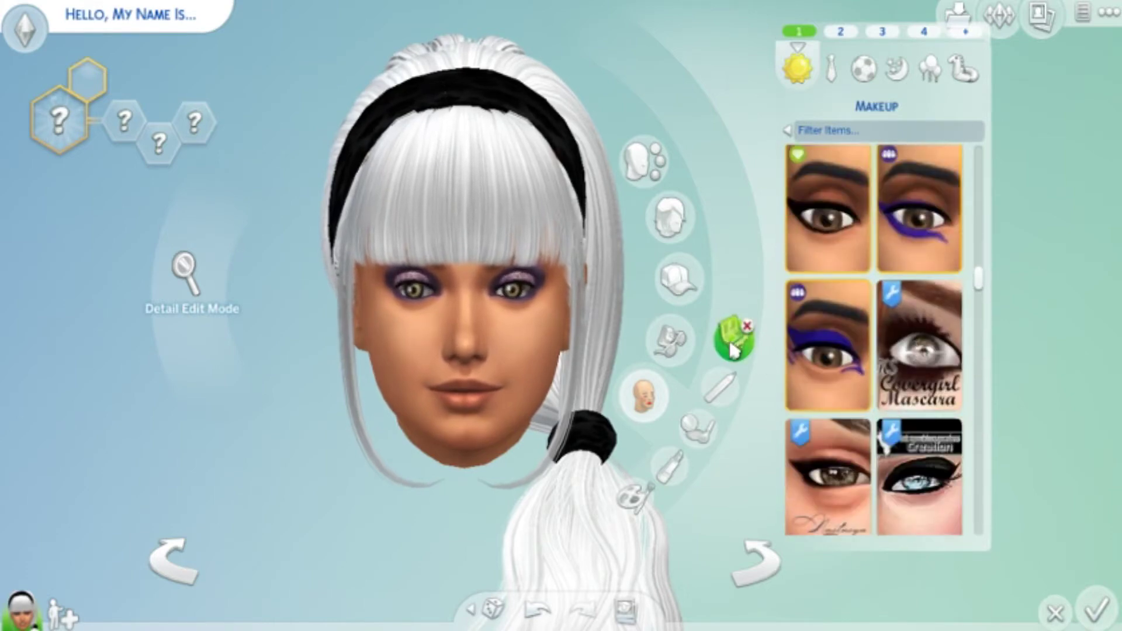
Step: Apply the red eyeliner from the eye makeup choices
click(730, 344)
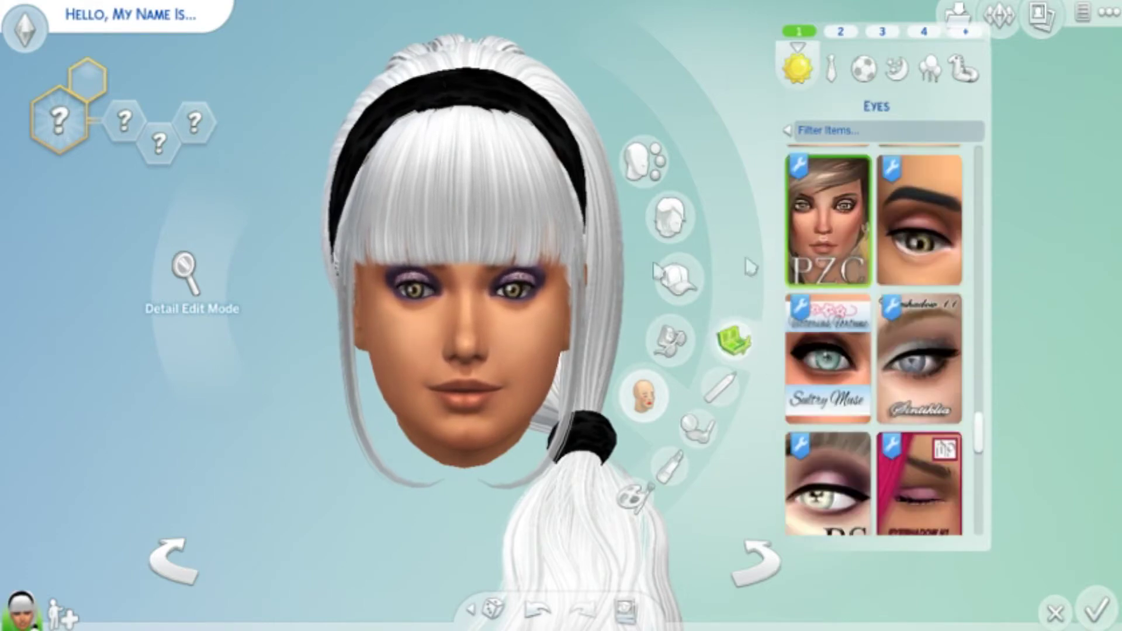
click(715, 399)
scroll(912, 350, down, 5)
click(854, 417)
Step: Browse the cheek and lipstick choices, then close the makeup panel
click(716, 389)
scroll(905, 310, down, 3)
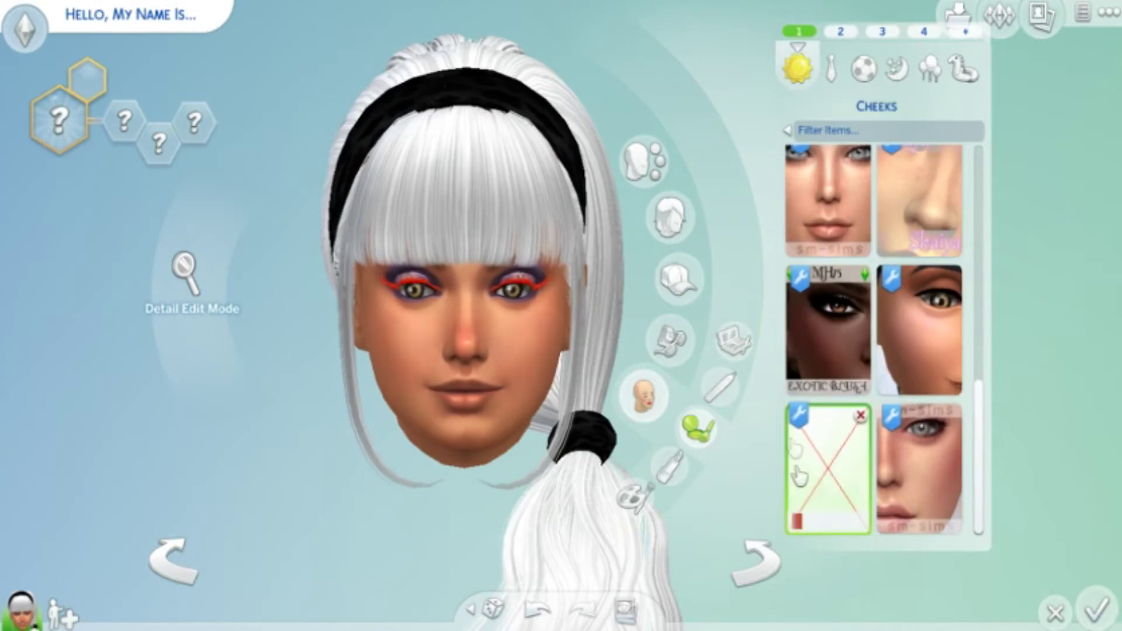
click(669, 476)
scroll(876, 351, down, 5)
scroll(900, 362, down, 10)
scroll(911, 400, down, 3)
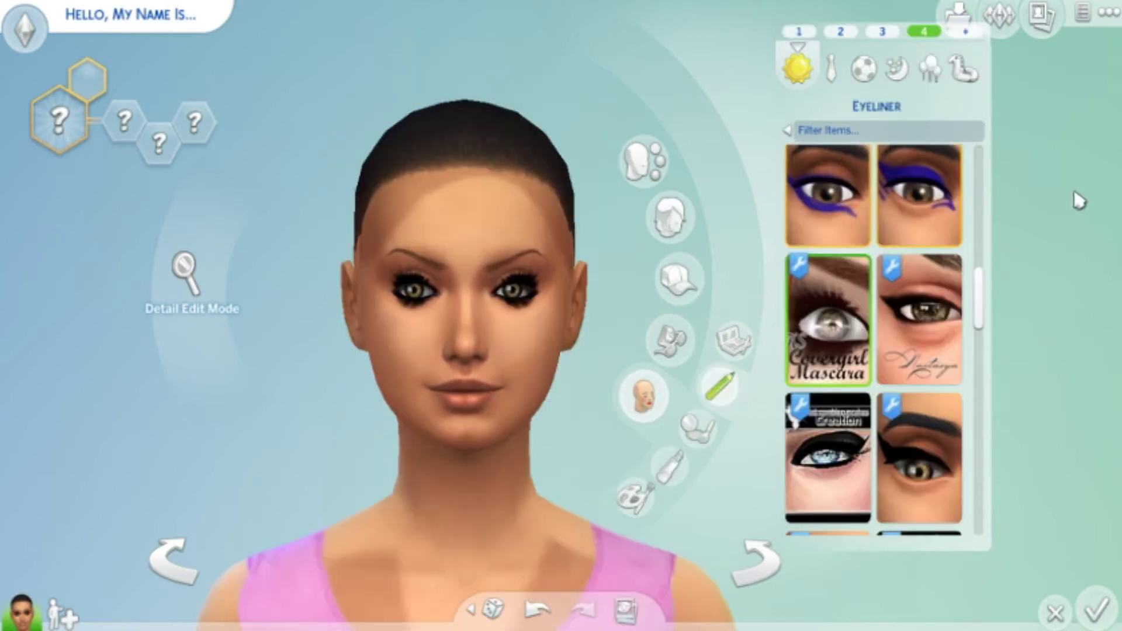
click(925, 179)
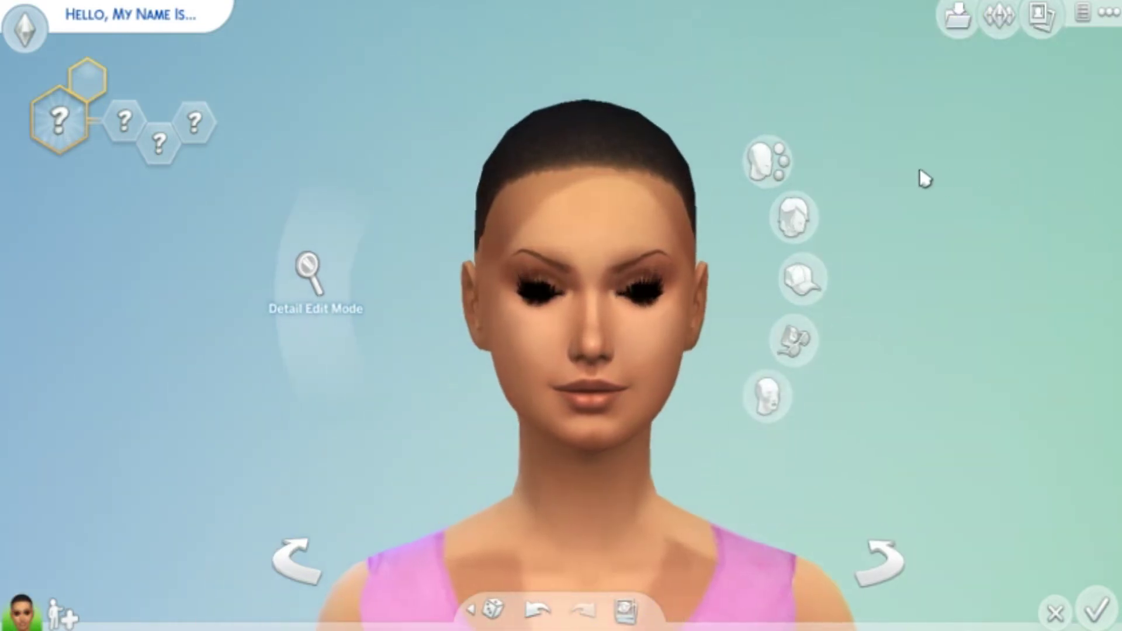
Step: Open the Sim's first and last name fields and choose the Creativity aspiration
scroll(800, 280, down, 3)
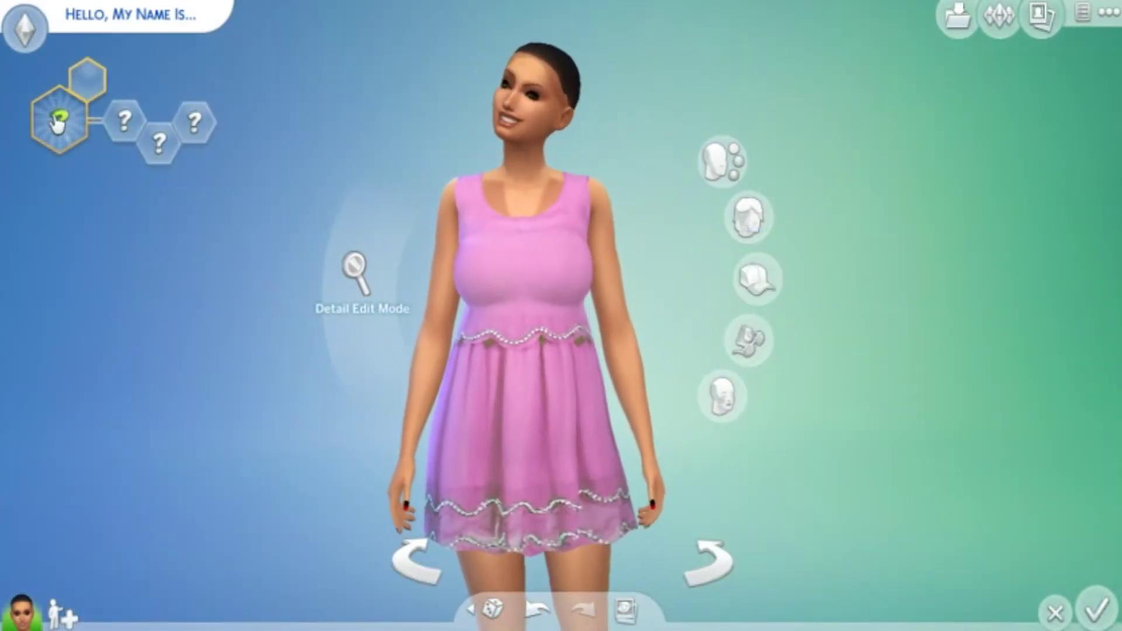
click(964, 22)
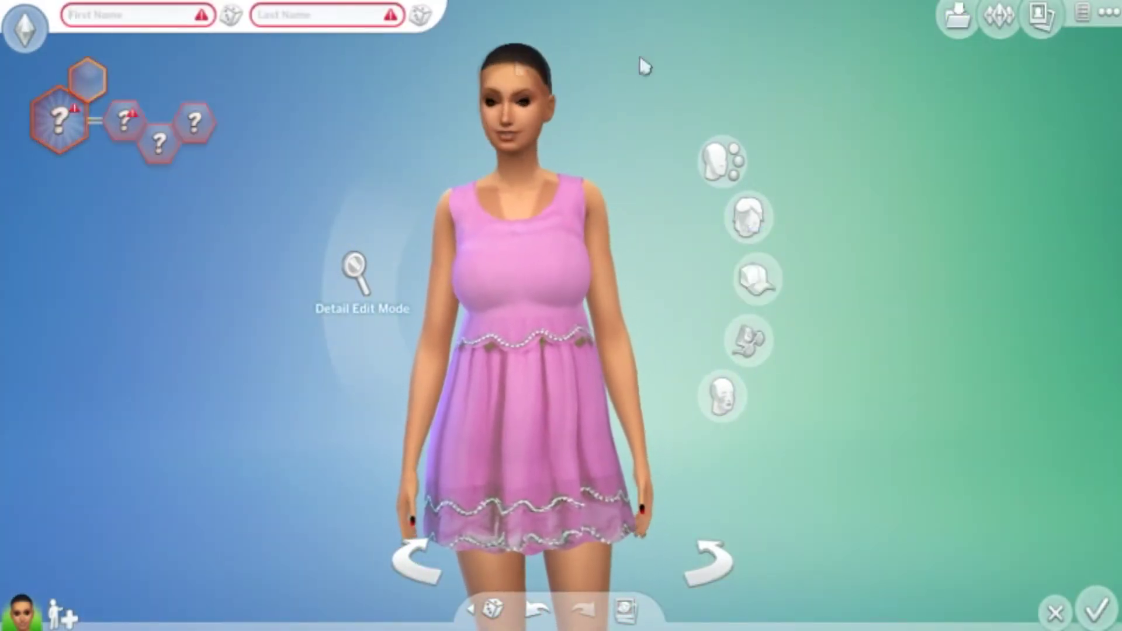
click(64, 112)
click(149, 283)
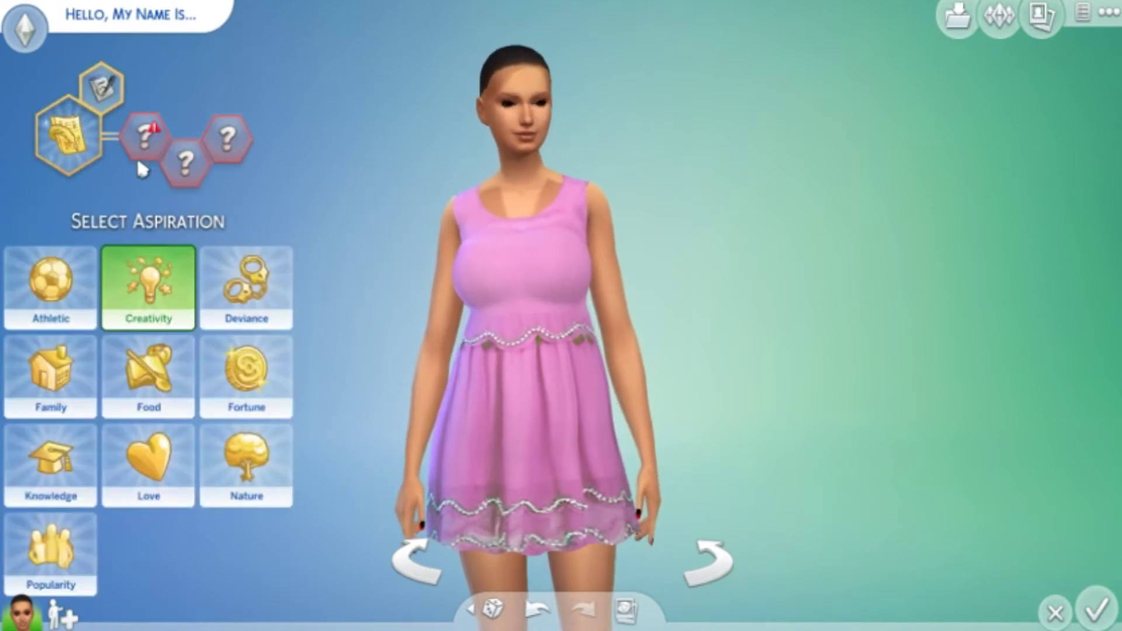
Step: Give the Sim the Active, Genius and Hot-Headed traits
click(143, 143)
click(54, 330)
click(53, 409)
click(53, 486)
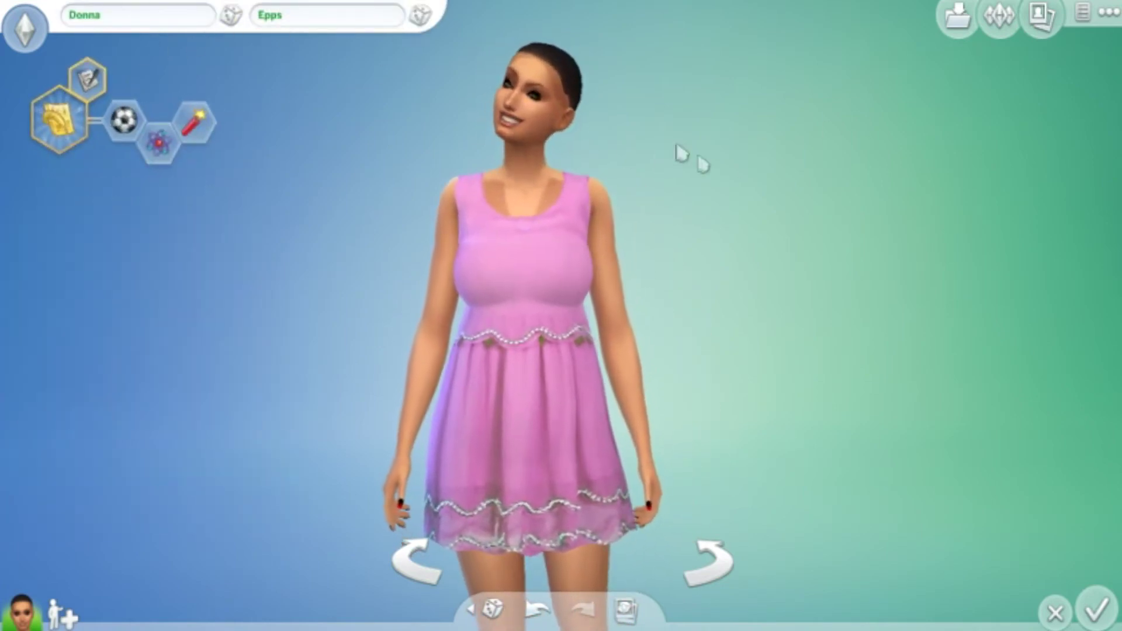
scroll(899, 303, down, 3)
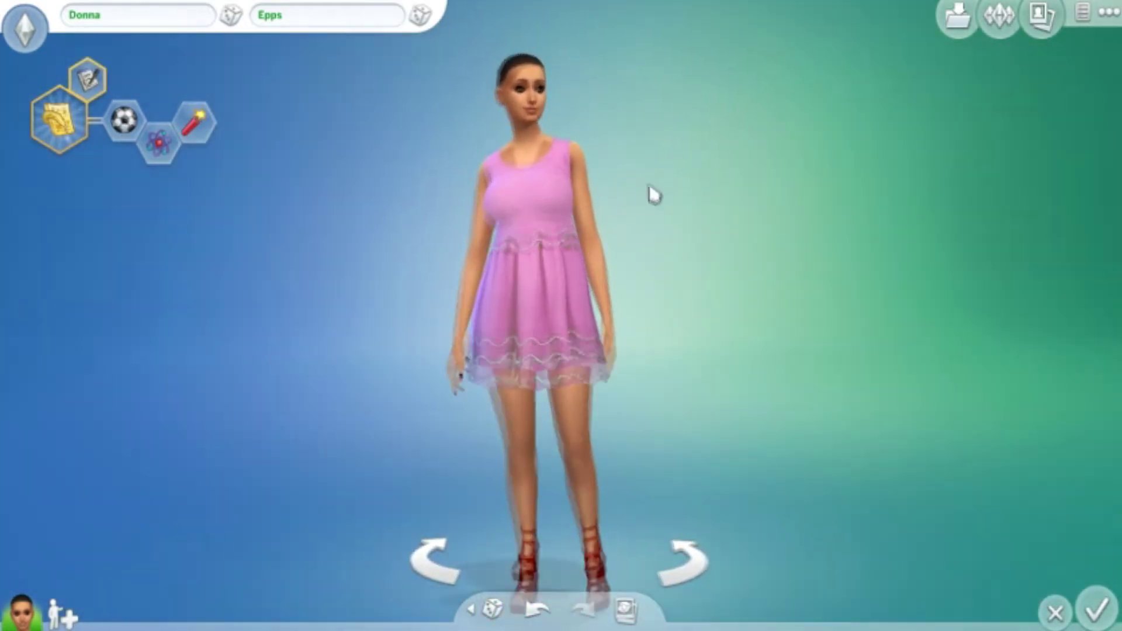
scroll(653, 192, up, 2)
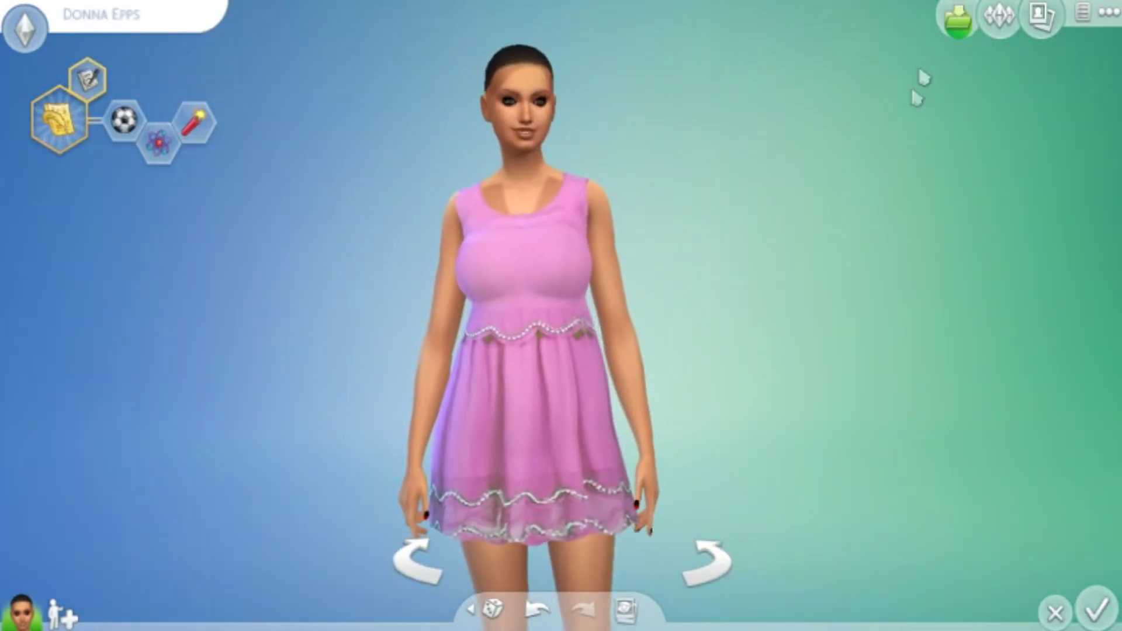